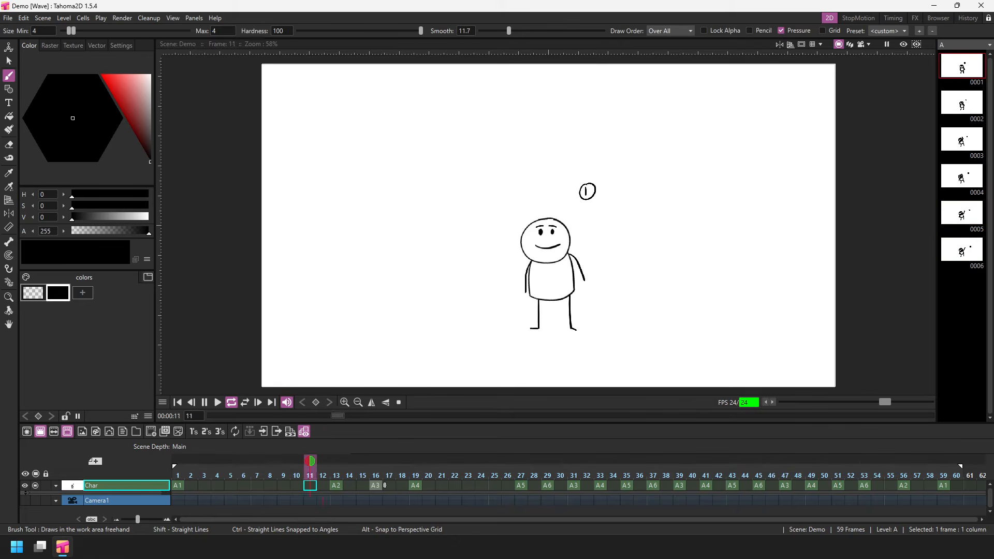
- Stop the playback, return to frame 1 and scrub the timeline to frame 24
left_click(204, 402)
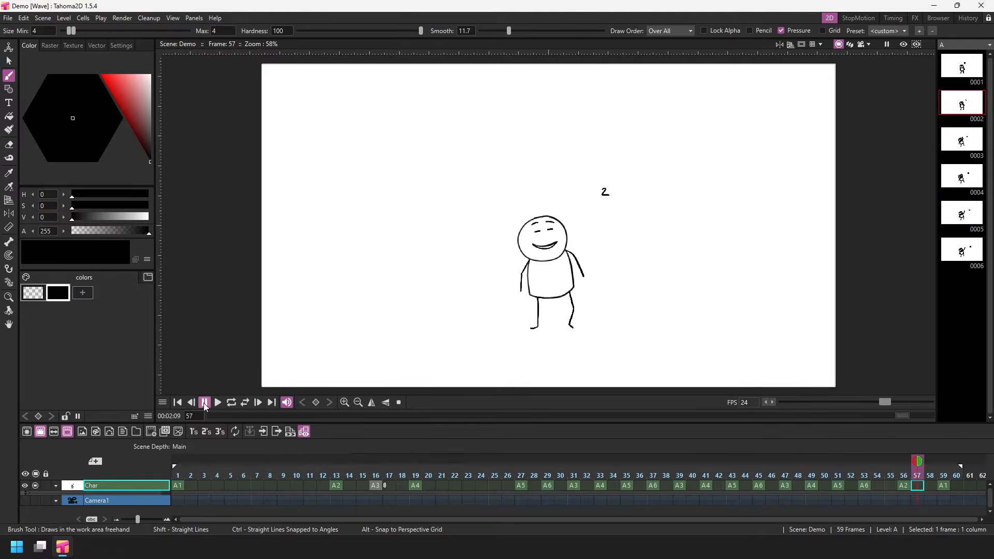
left_click(176, 401)
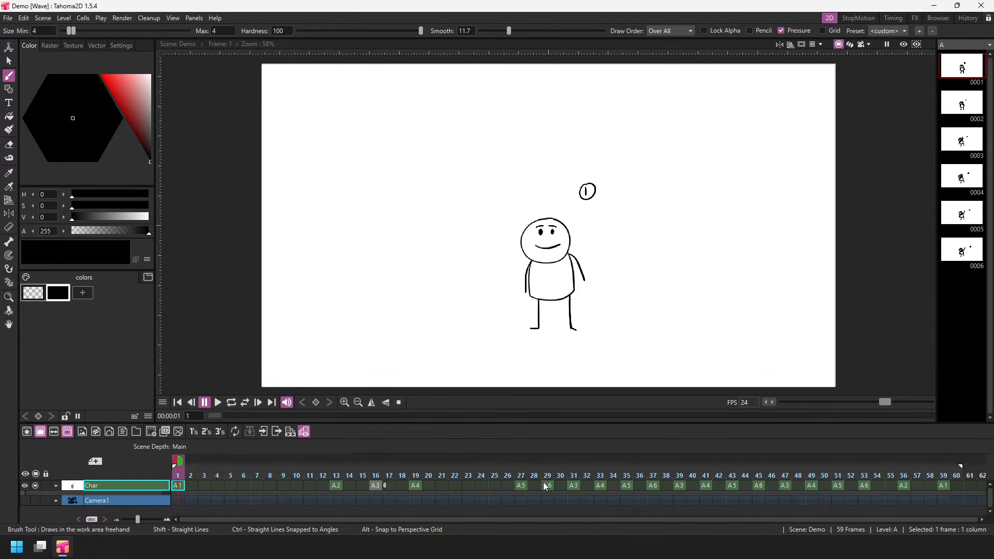
left_click_drag(542, 483, 476, 475)
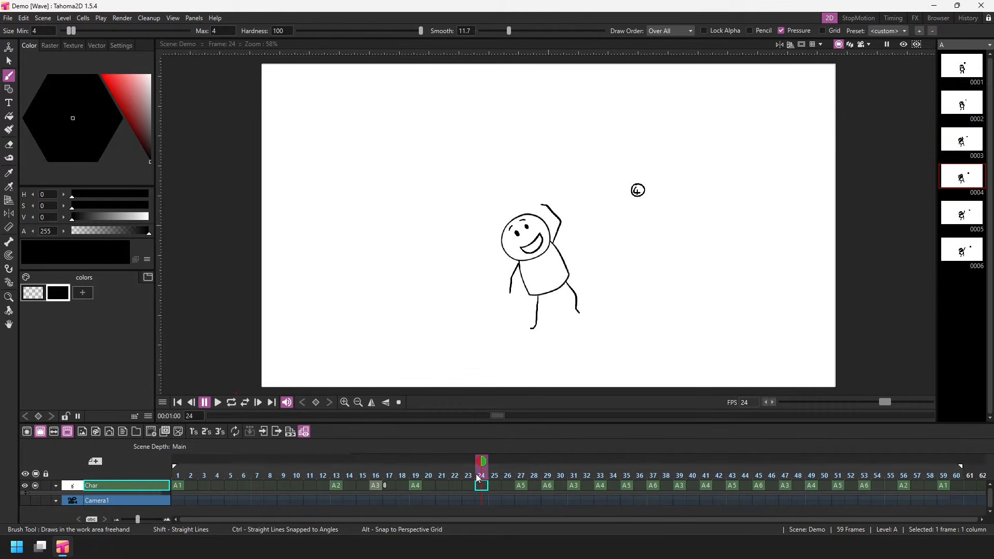
- Make frame 35 current and show fixed onion skins of the drawings at frames 33 and 37
left_click(624, 485)
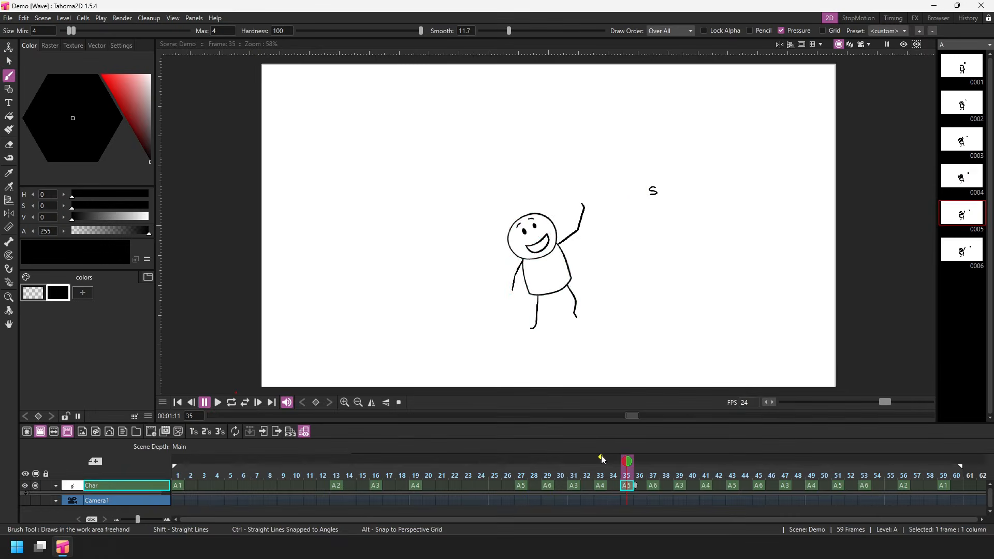
left_click(425, 470)
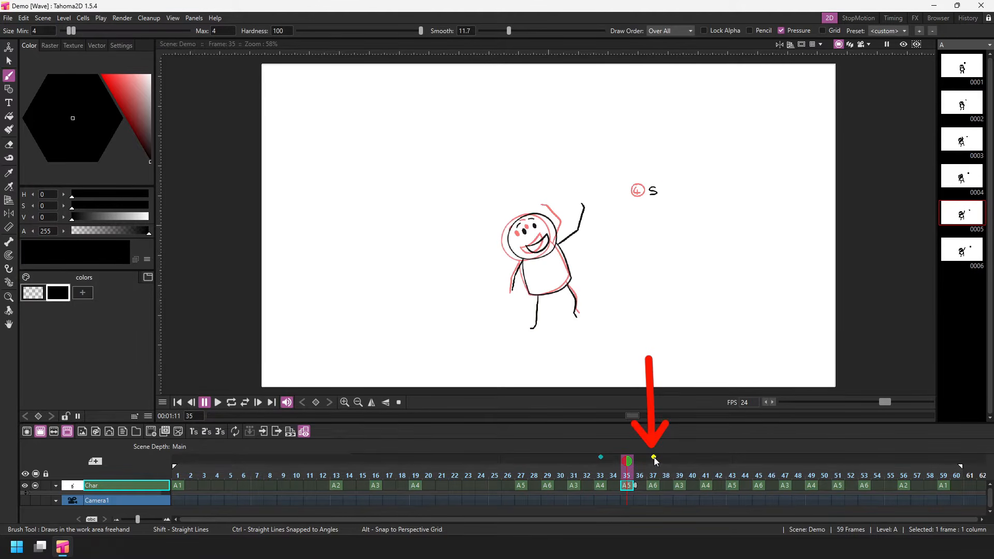
left_click(654, 457)
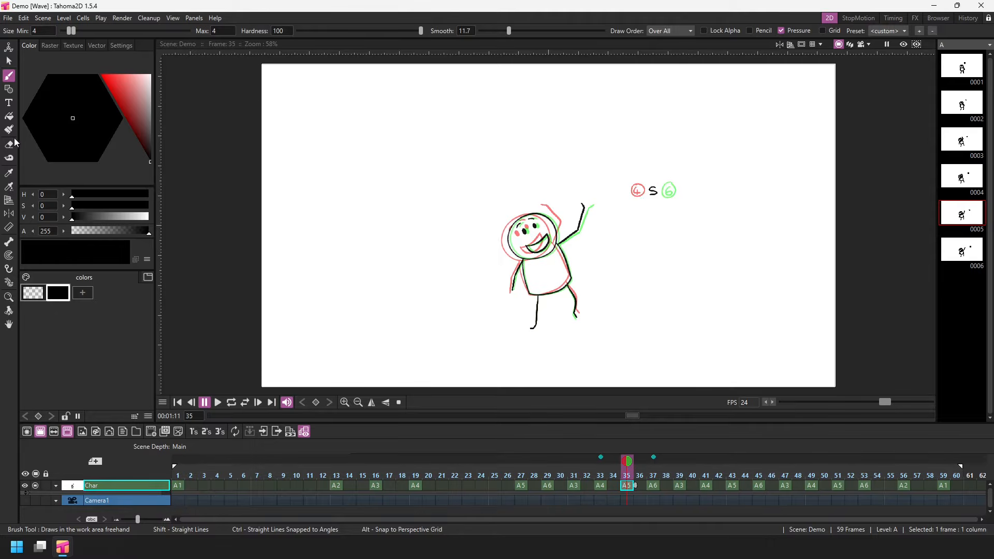
- Erase the character's raised forearm and hand above the elbow in the frame 35 drawing
key("a")
scroll(587, 209, "up", 3)
scroll(587, 209, "up", 2)
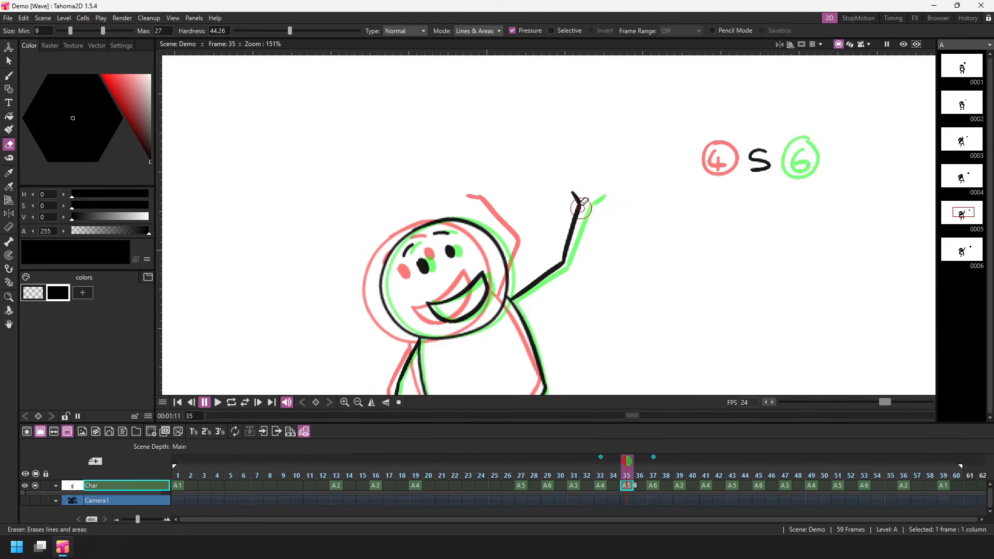
left_click_drag(574, 189, 563, 261)
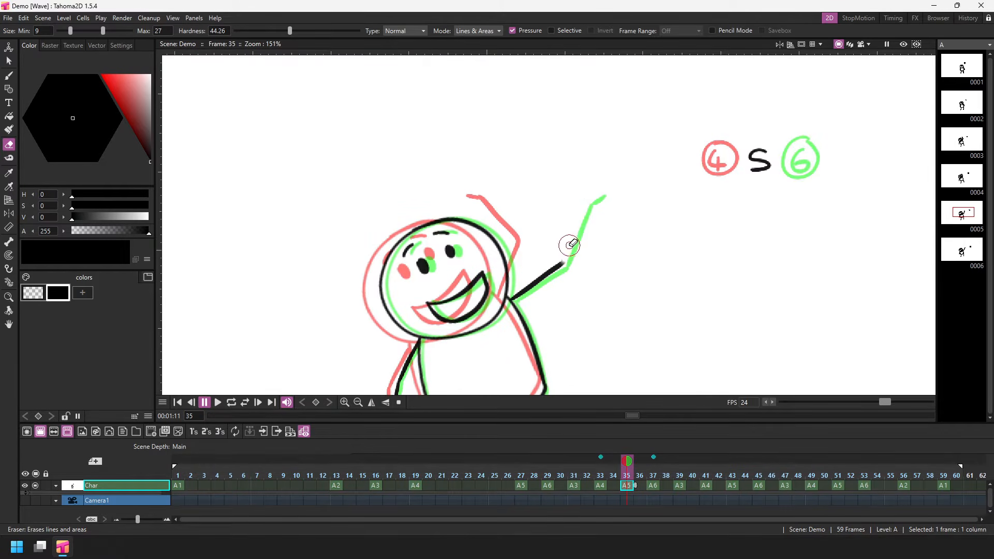
- Redraw the raised forearm and hand with the Brush, close to the following pose, and save the scene
left_click(8, 76)
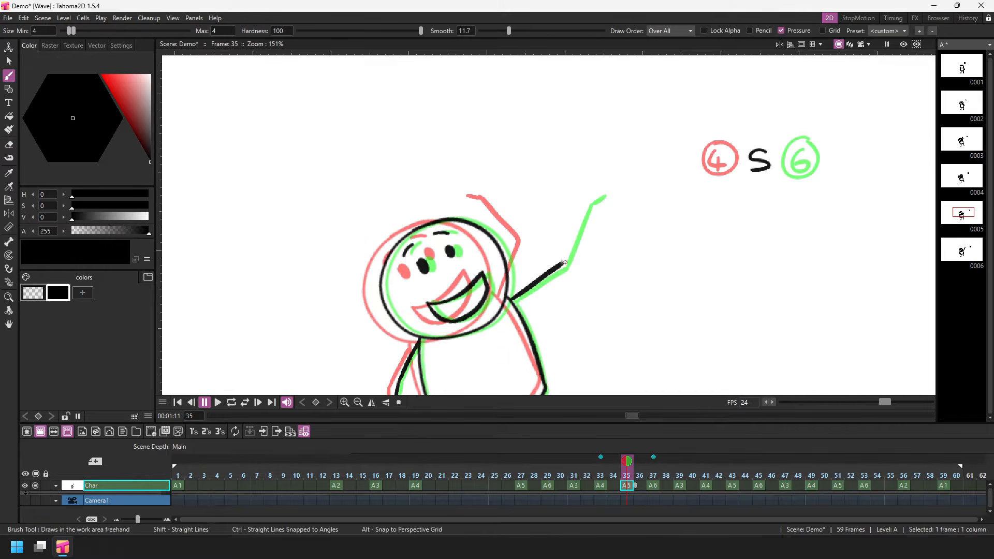
left_click_drag(563, 262, 594, 189)
key("ctrl+s")
key("alt+9")
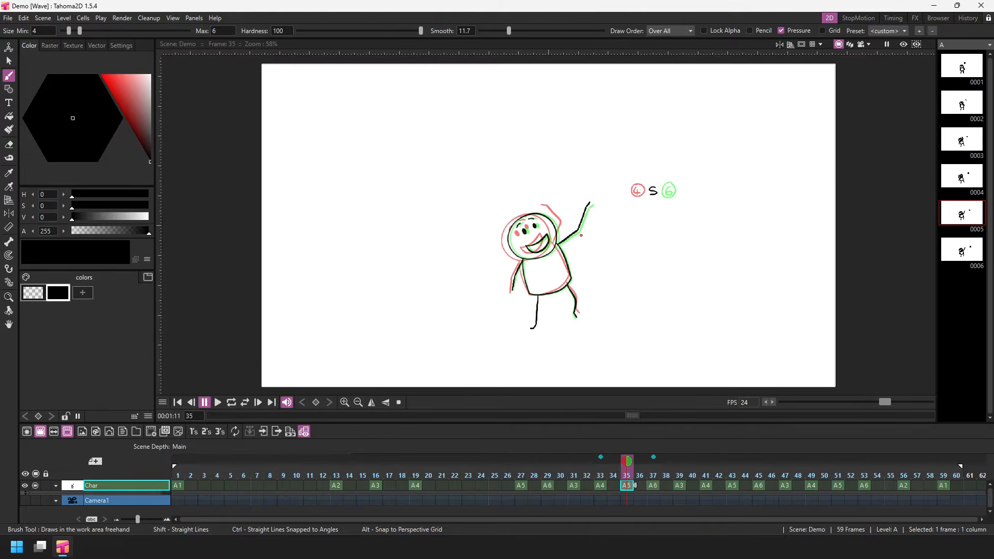
- Remove the fixed onion skins from frames 37 and 33
left_click(654, 458)
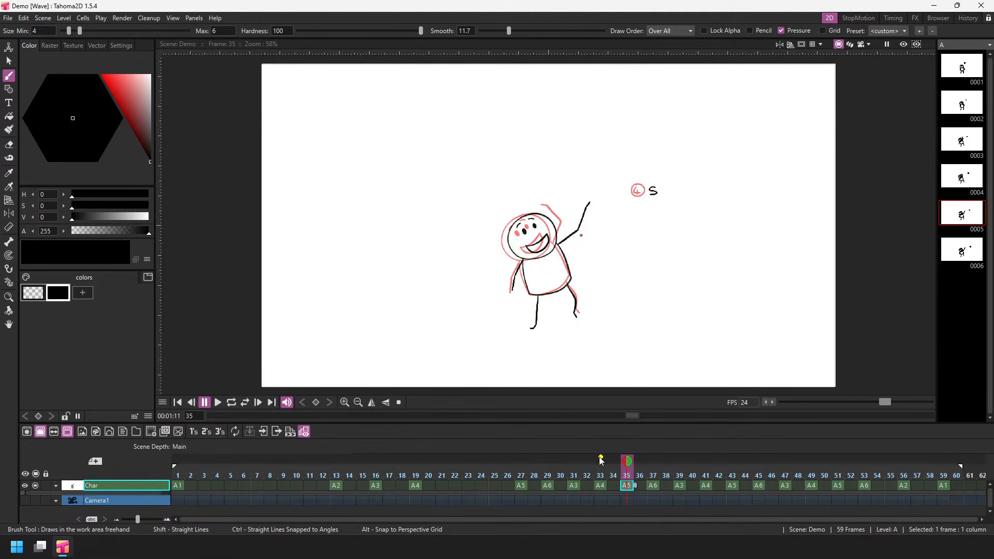
left_click(600, 458)
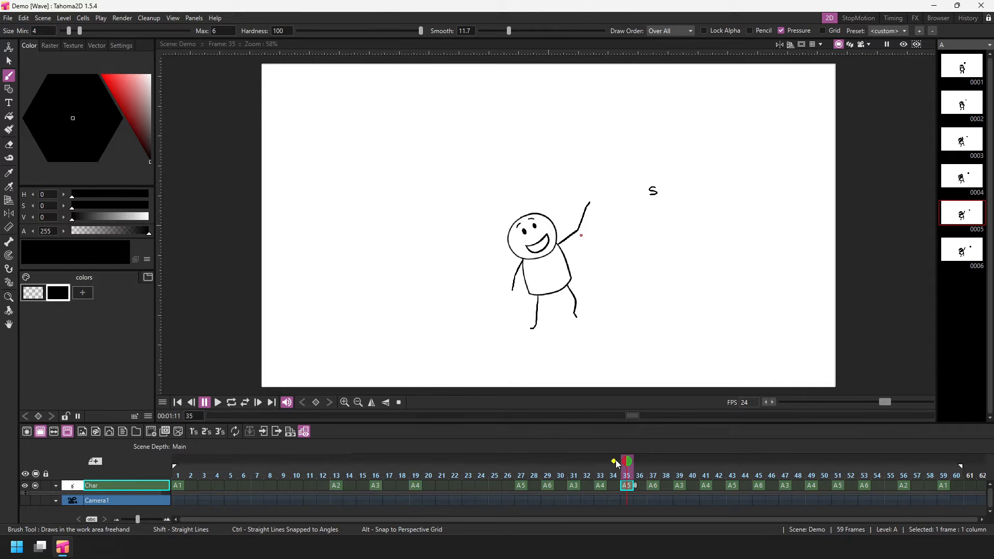
mouse_move(613, 460)
left_mouse_down()
mouse_move(523, 462)
mouse_move(614, 461)
left_mouse_up()
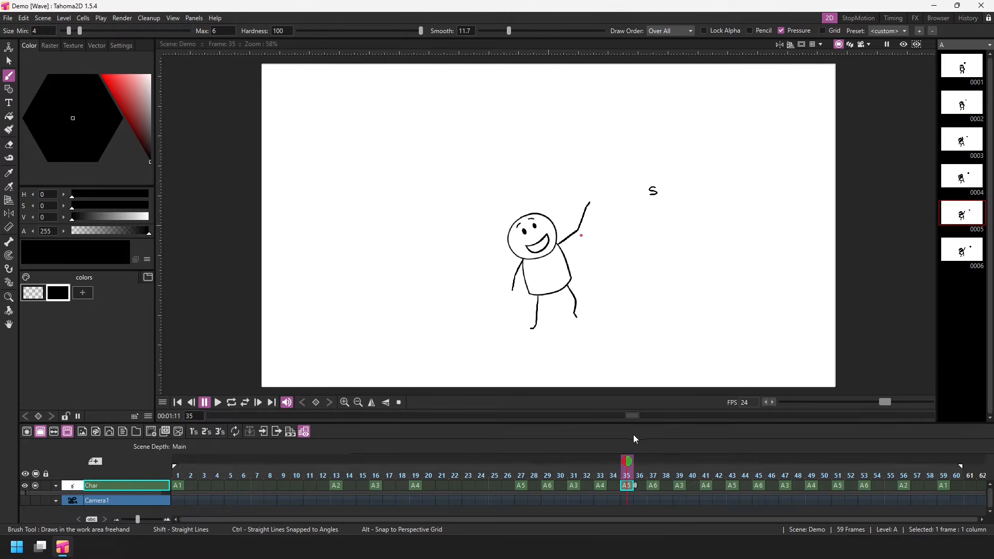
- Add a fixed onion skin at frame 33 and move the current frame to 37
left_click(601, 458)
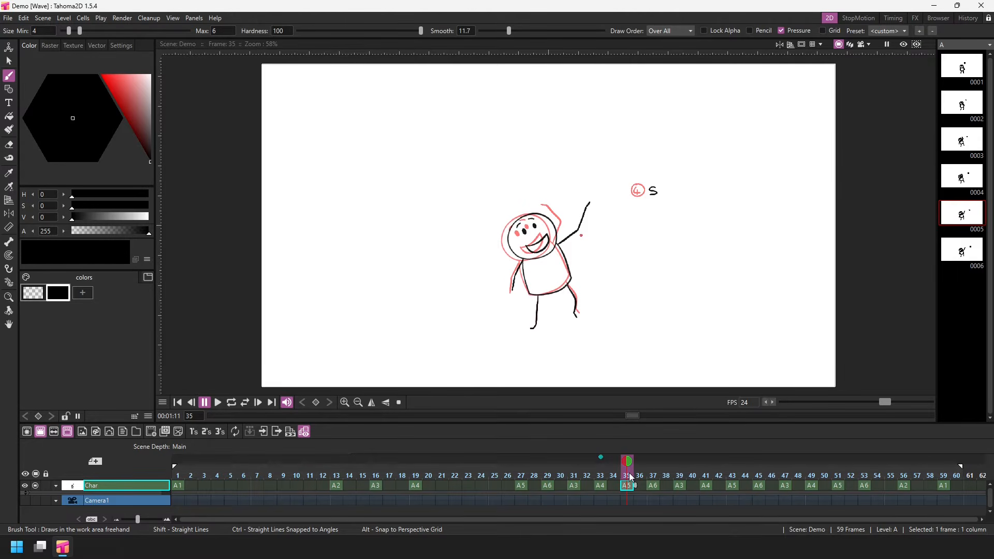
mouse_move(628, 477)
left_mouse_down()
mouse_move(655, 478)
mouse_move(627, 477)
left_mouse_up()
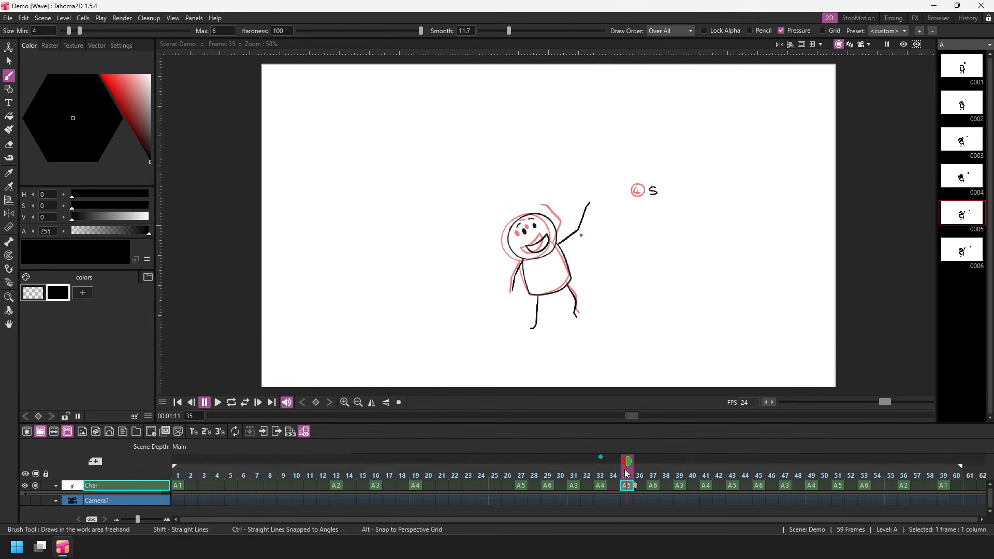
mouse_move(627, 473)
left_mouse_down()
mouse_move(667, 462)
mouse_move(898, 452)
mouse_move(666, 458)
mouse_move(599, 479)
mouse_move(468, 477)
mouse_move(677, 479)
mouse_move(548, 478)
mouse_move(653, 476)
left_mouse_up()
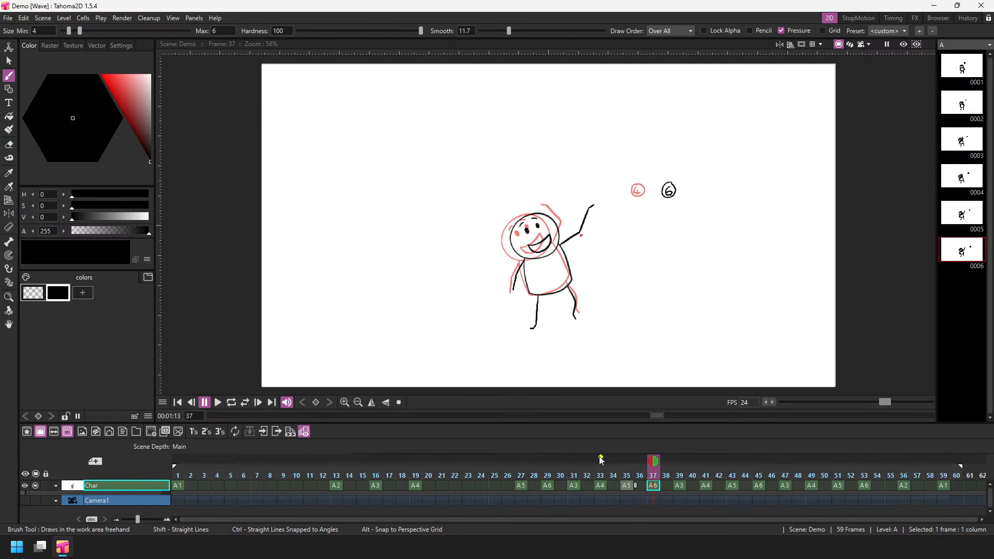
- Clear the fixed onion skin at frame 33, and from frame 39 toggle a fixed one at frame 37 on and off
left_click_drag(600, 458, 679, 477)
left_click(627, 458)
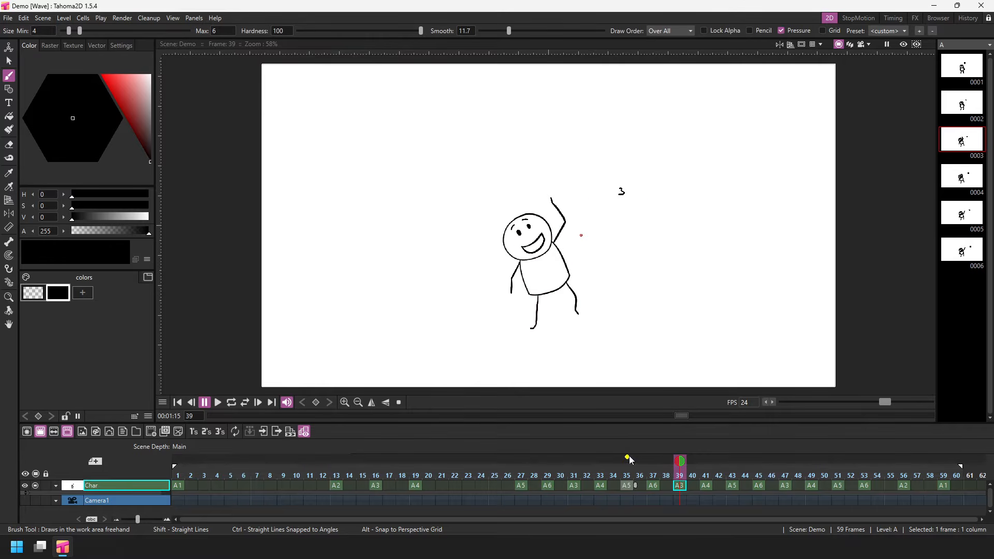
left_click(653, 458)
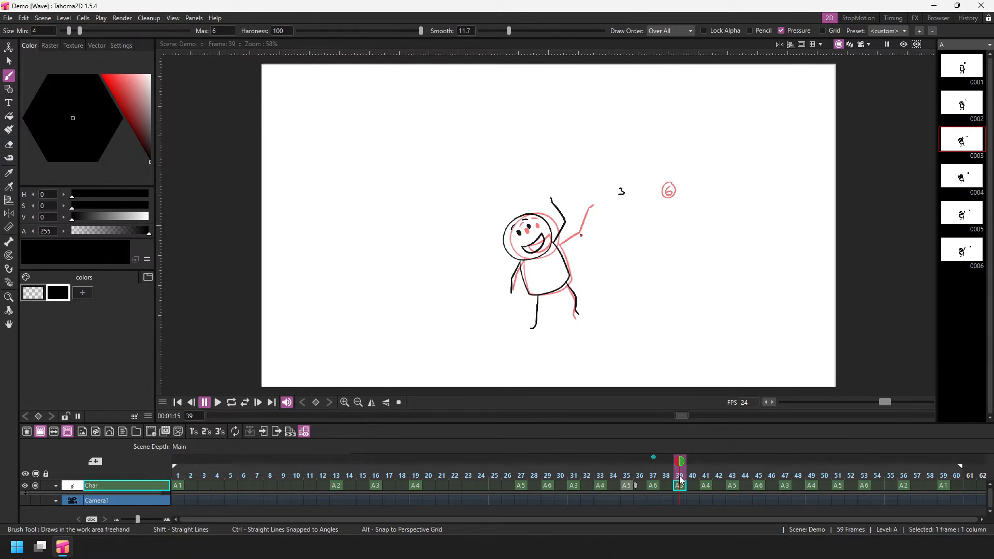
left_click(653, 457)
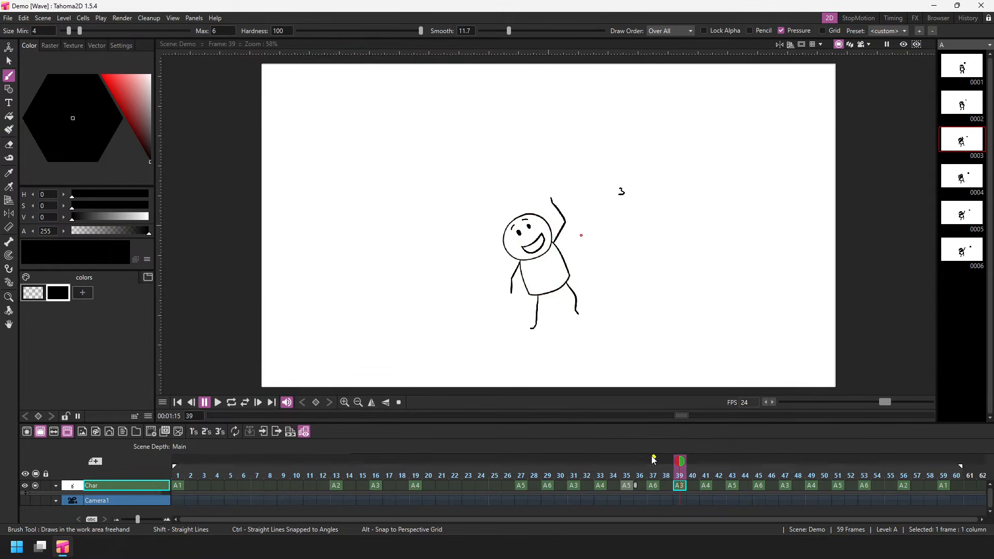
- Add a relative onion skin two frames behind frame 35 and advance frame by frame to frame 41
left_click(625, 483)
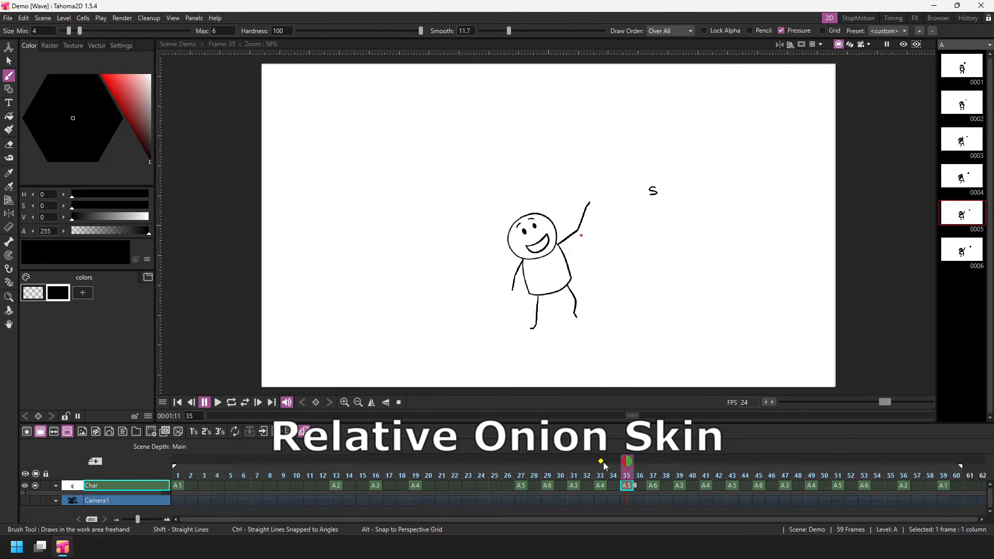
left_click(601, 461)
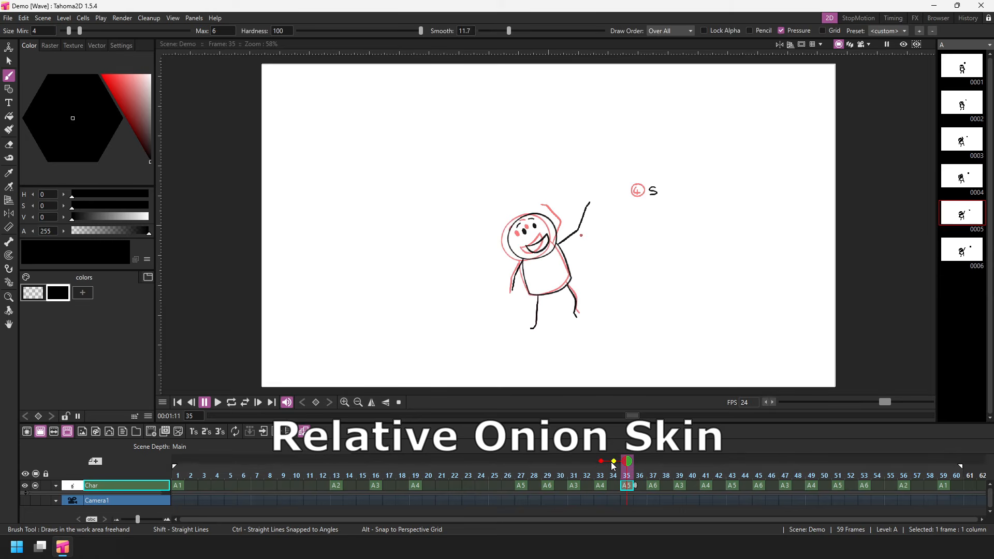
left_click(639, 477)
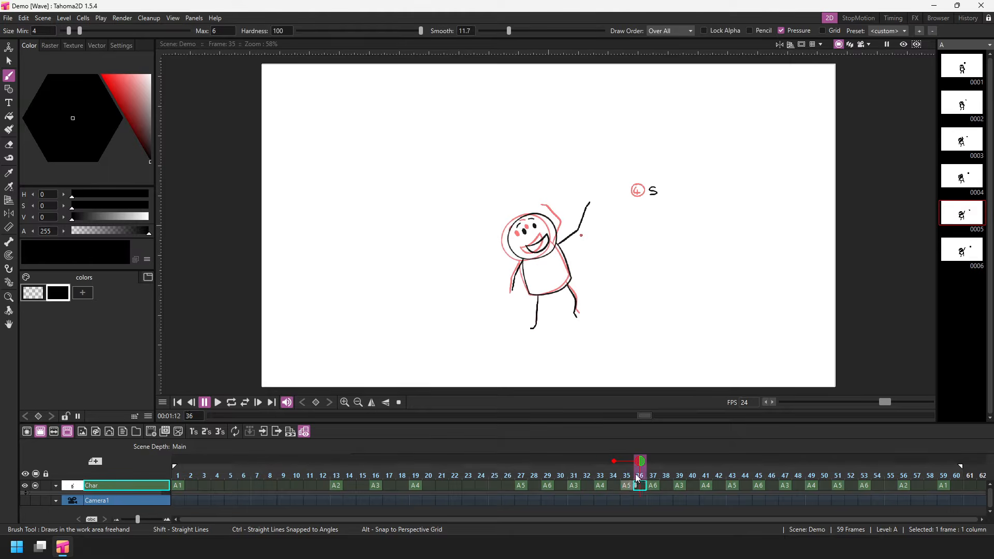
left_click(652, 477)
left_click(666, 477)
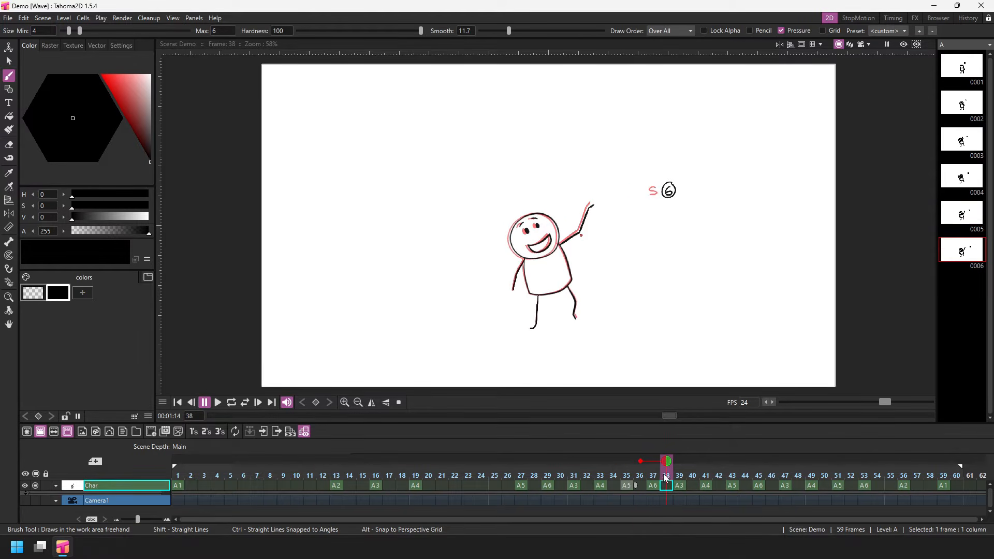
left_click(679, 477)
left_click(692, 477)
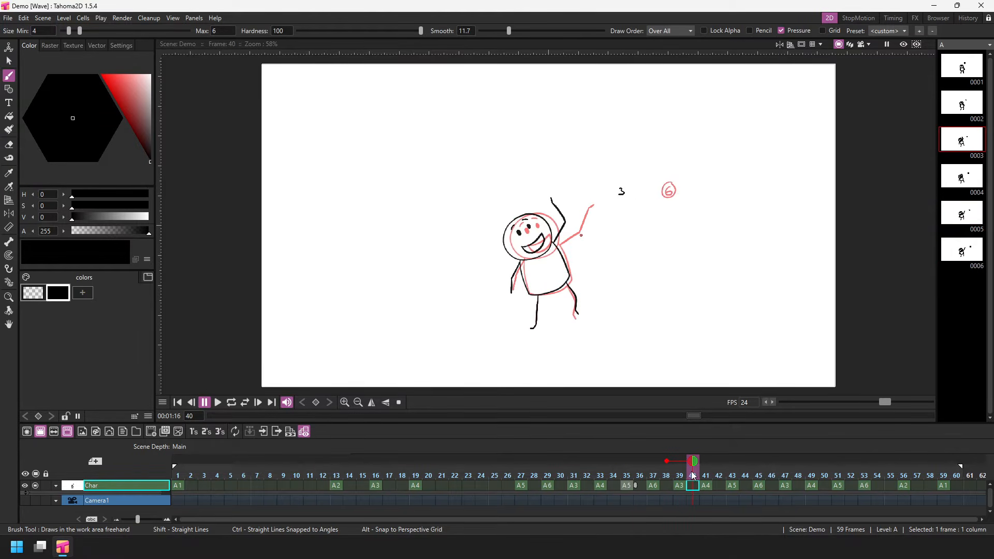
left_click(705, 477)
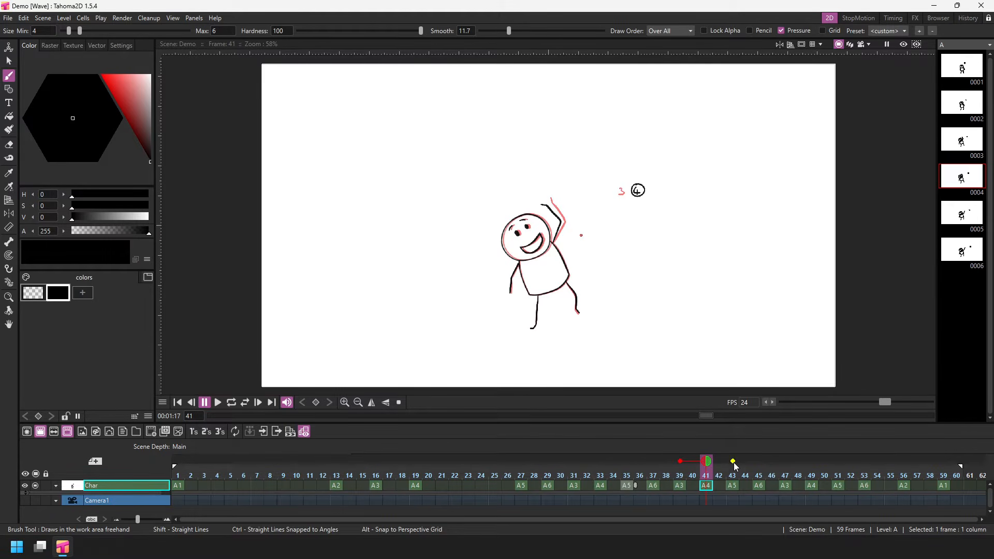
- Add relative onion skins two and four frames ahead and a fixed one at frame 27, and move the current frame to 35
left_click(733, 461)
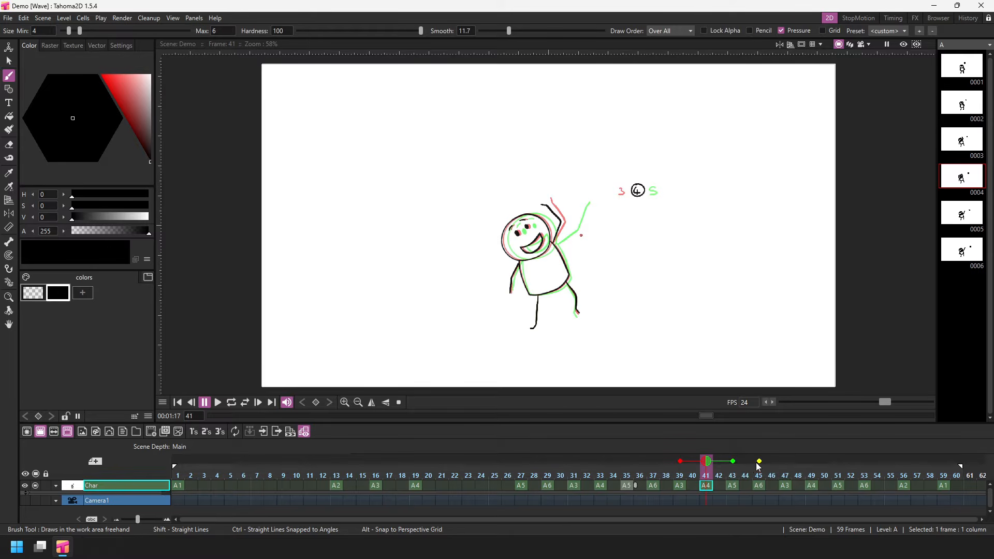
left_click(759, 462)
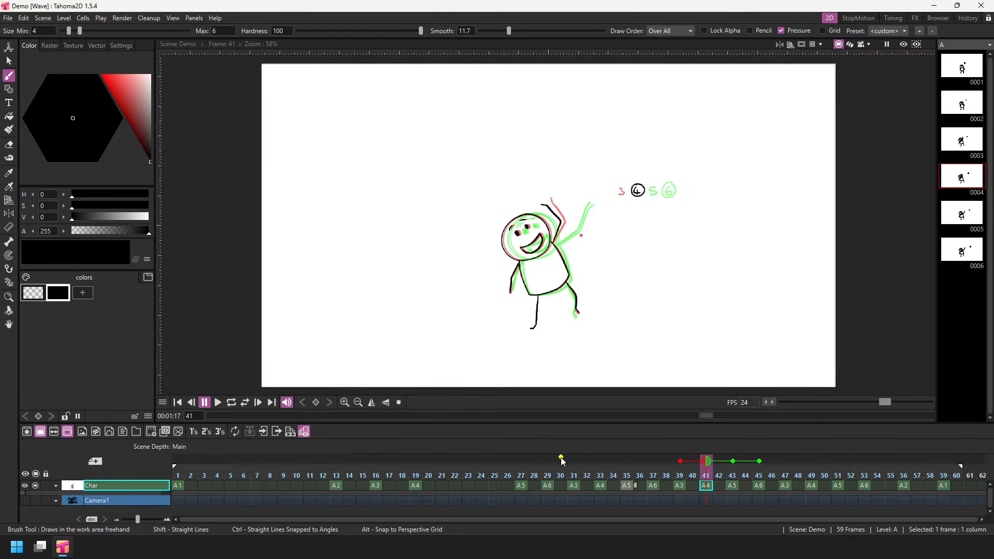
left_click(521, 457)
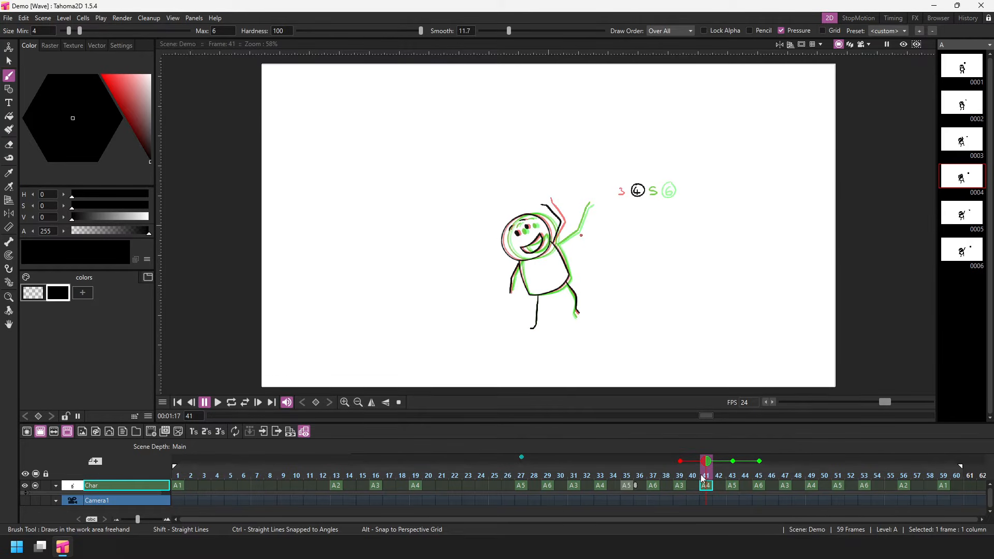
left_click_drag(705, 475, 627, 474)
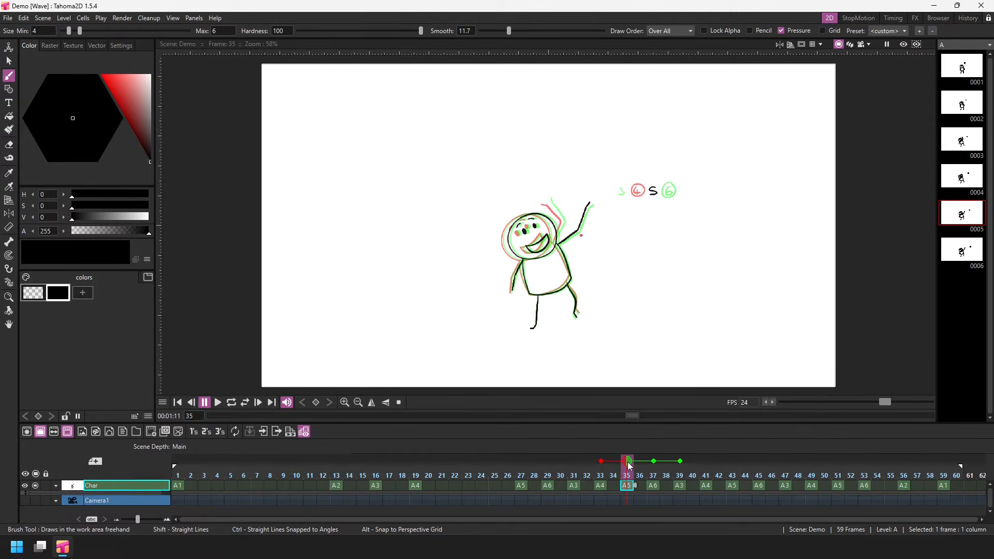
- Turn the whole onion skin display off and back on at frame 35
left_click(627, 461)
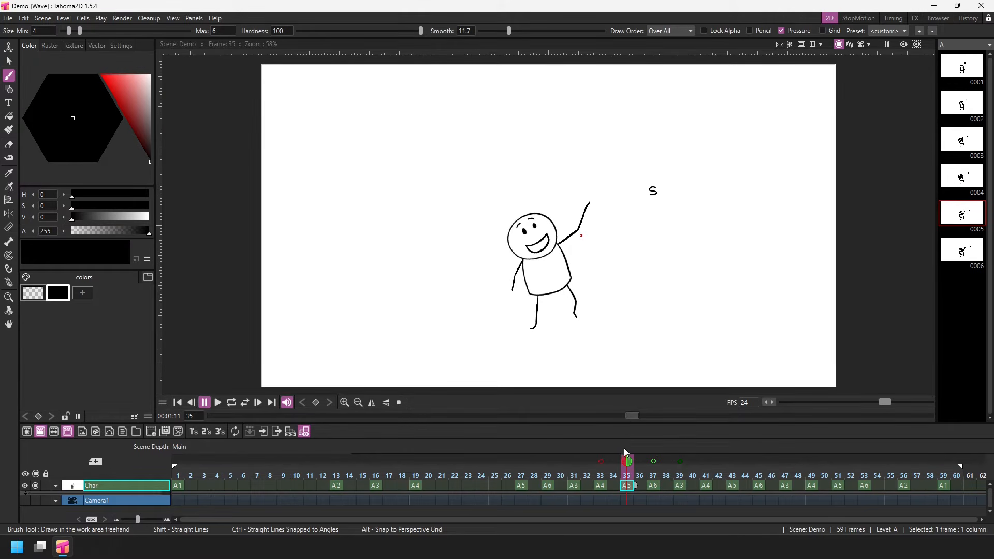
left_click(628, 461)
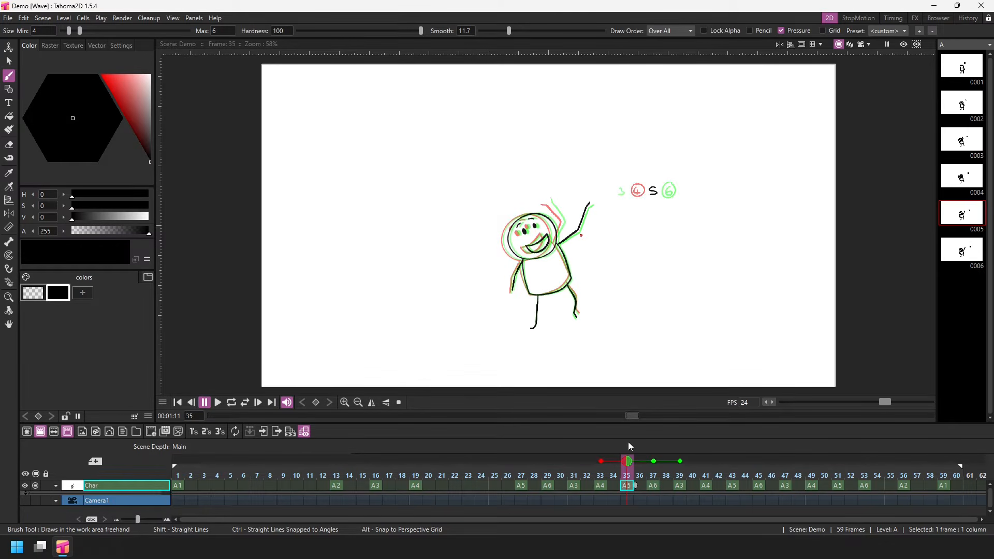
- Add relative onion skins on frames 31, 29, 27, 19, 16, 13 and 1
left_click(574, 462)
left_click(548, 461)
left_click(522, 461)
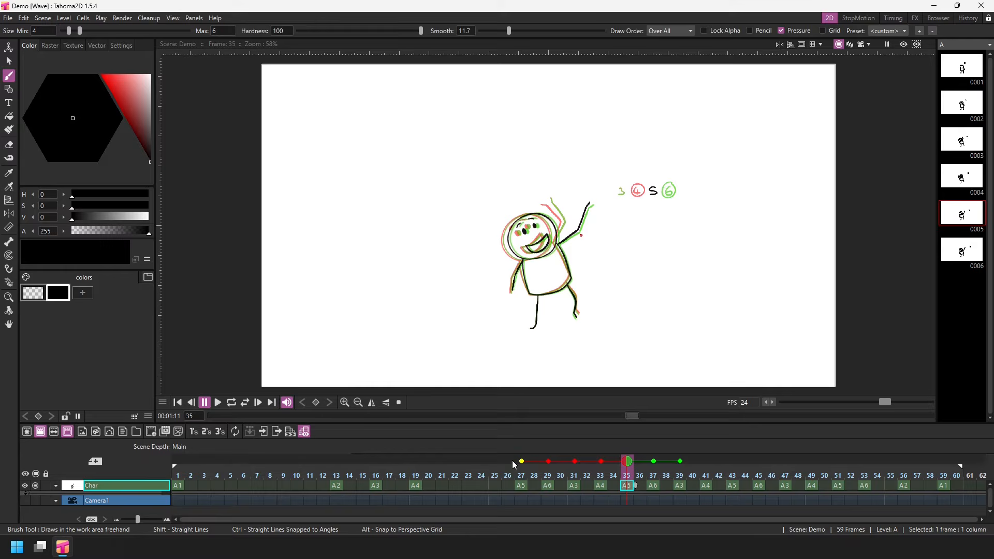
left_click(416, 461)
left_click(376, 461)
left_click(337, 462)
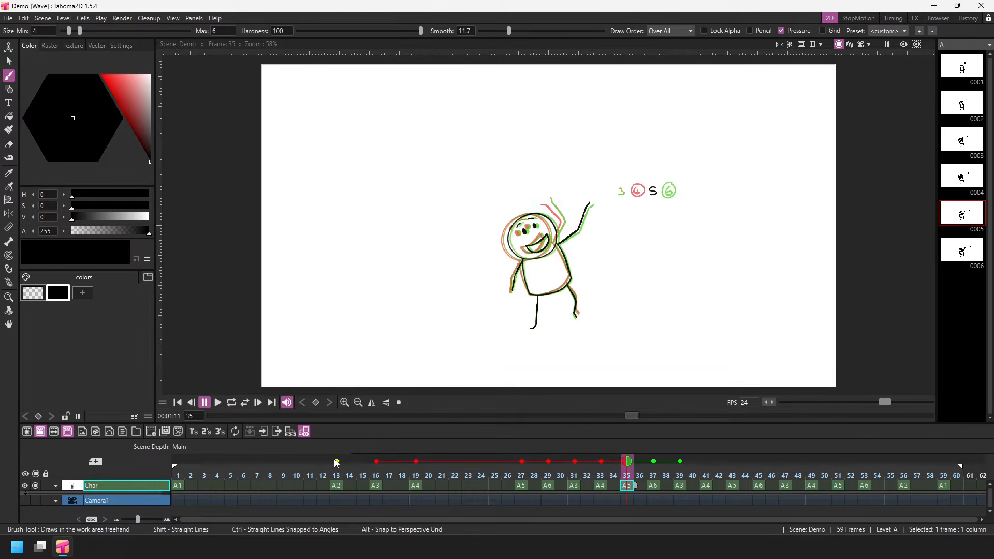
left_click(178, 462)
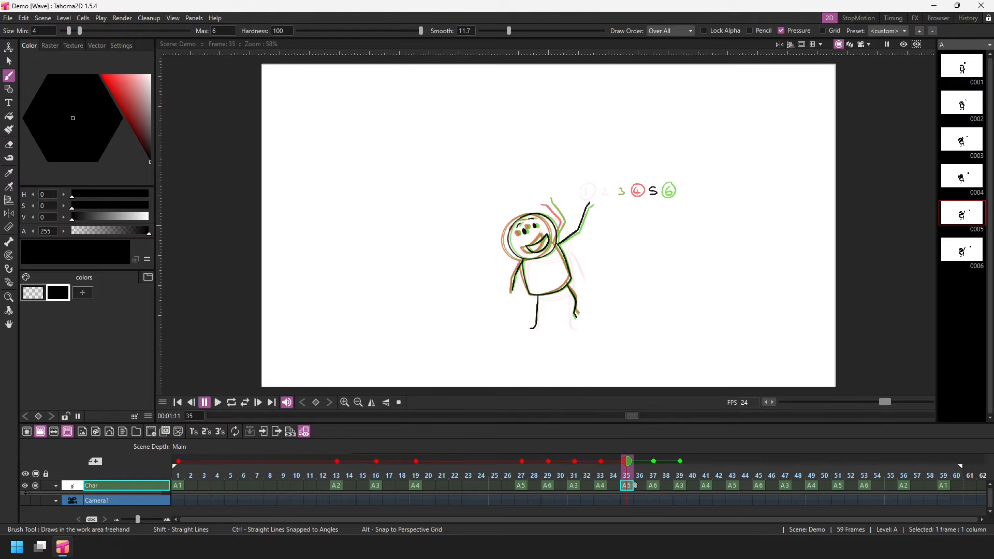
- Set the onion skin Paper Thickness to 5 in the preferences
left_click(9, 18)
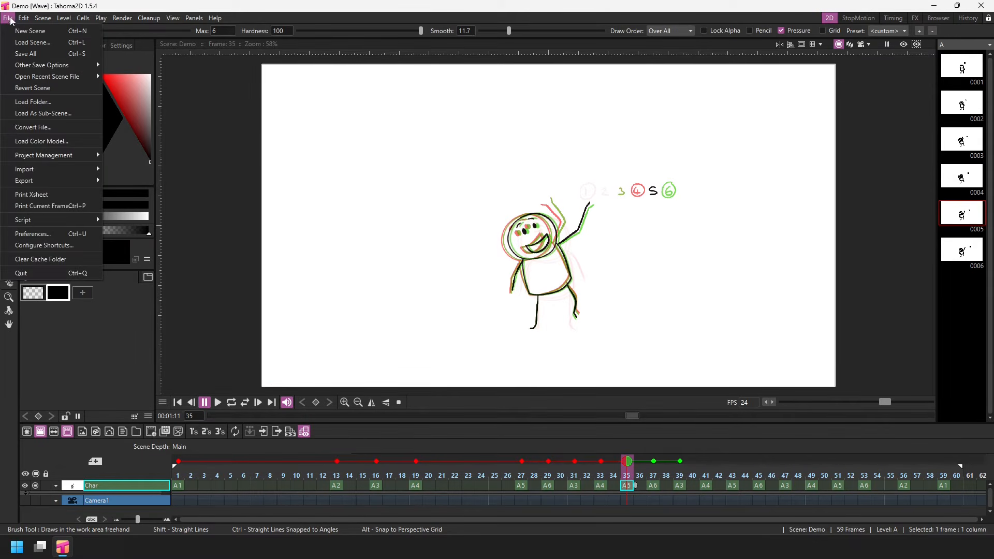
left_click(44, 234)
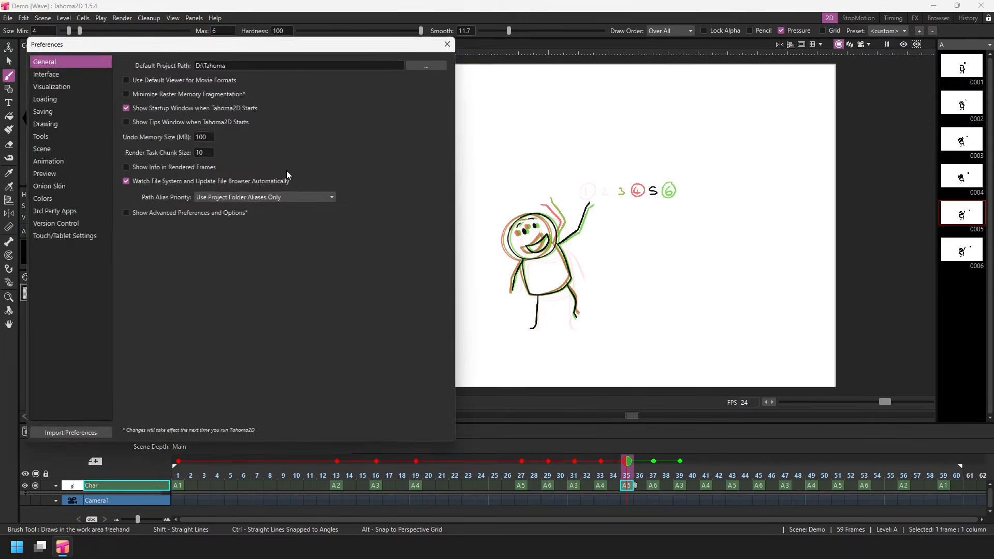
left_click_drag(289, 49, 308, 54)
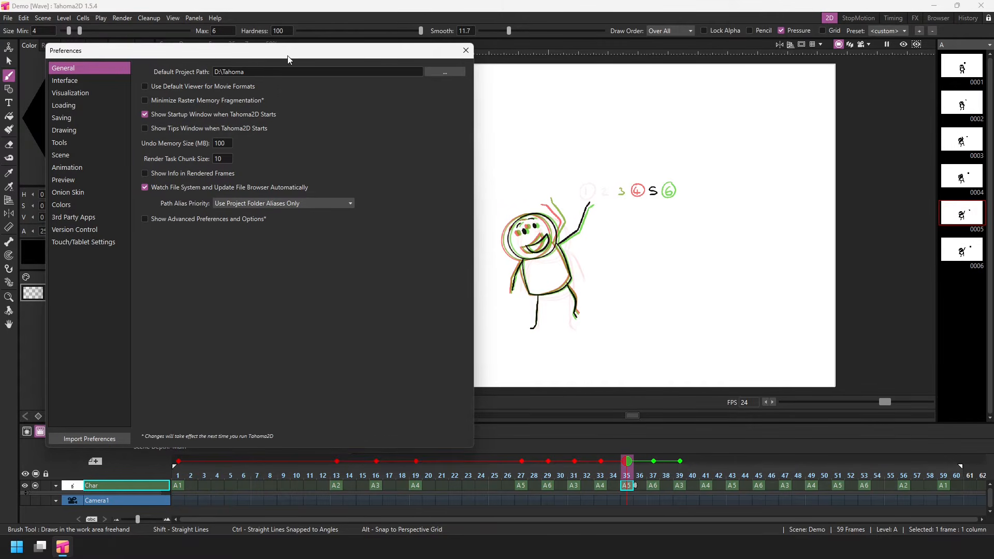
left_click(83, 193)
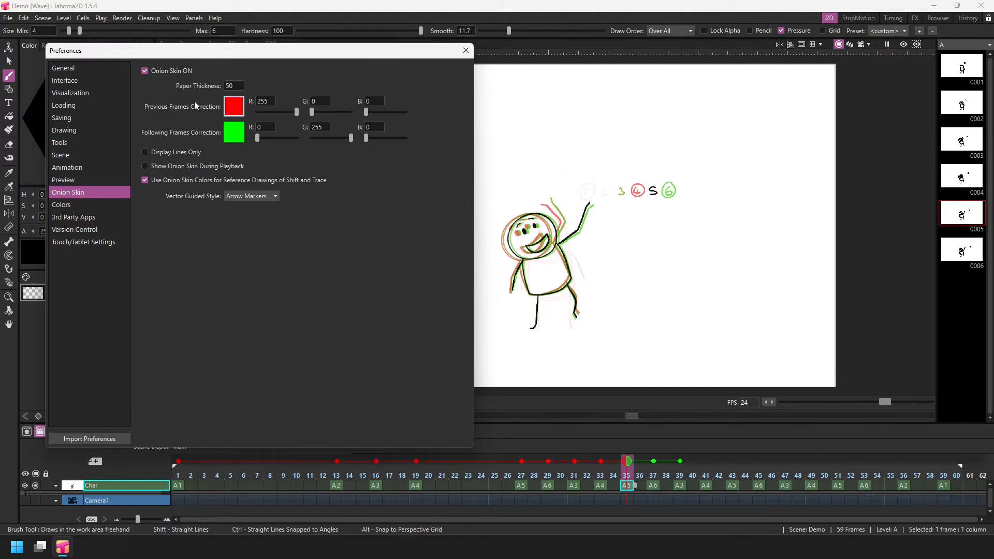
left_click(238, 85)
type("5")
key("Tab")
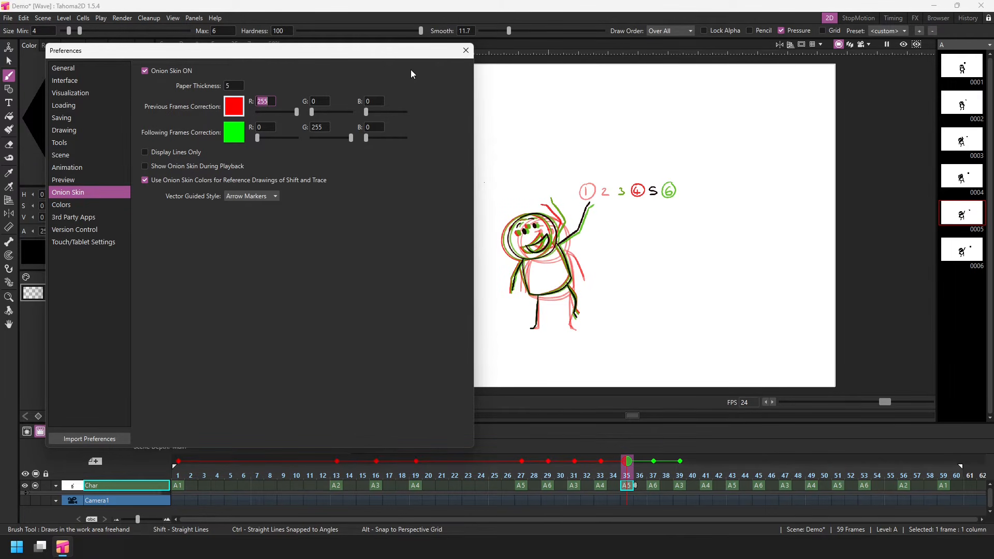
- Try a Paper Thickness of 95 for the onion skins and return it to 5
left_click(239, 85)
key("Tab")
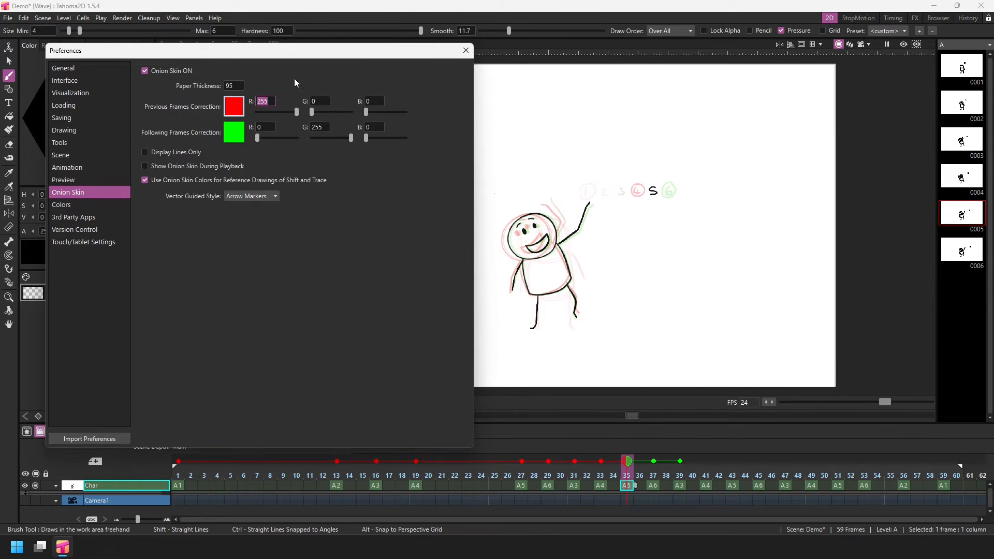
left_click(236, 85)
type("5")
key("Return")
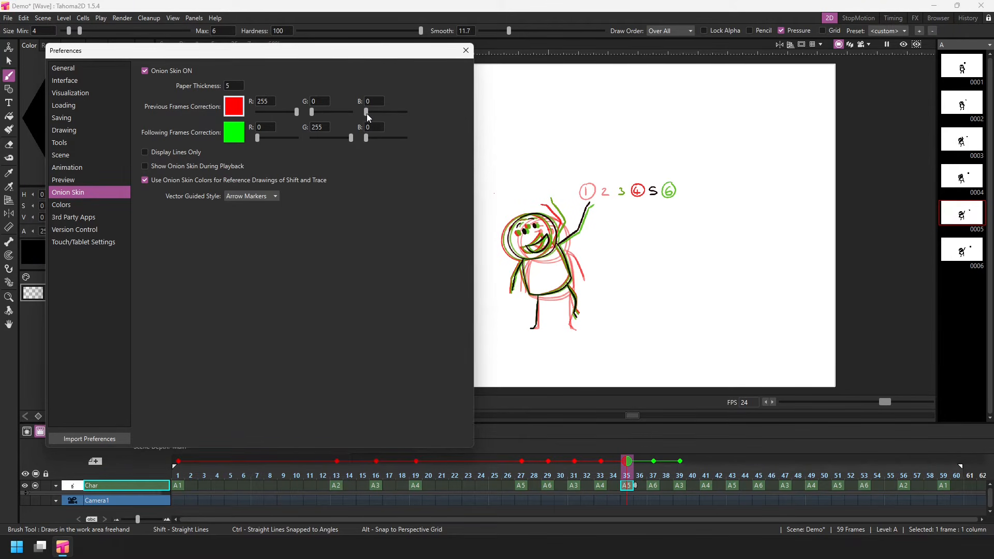
- Recolour the onion skins with magenta (B 255) for previous frames and blue (G 7, B 252) for following frames
left_click_drag(367, 113, 420, 113)
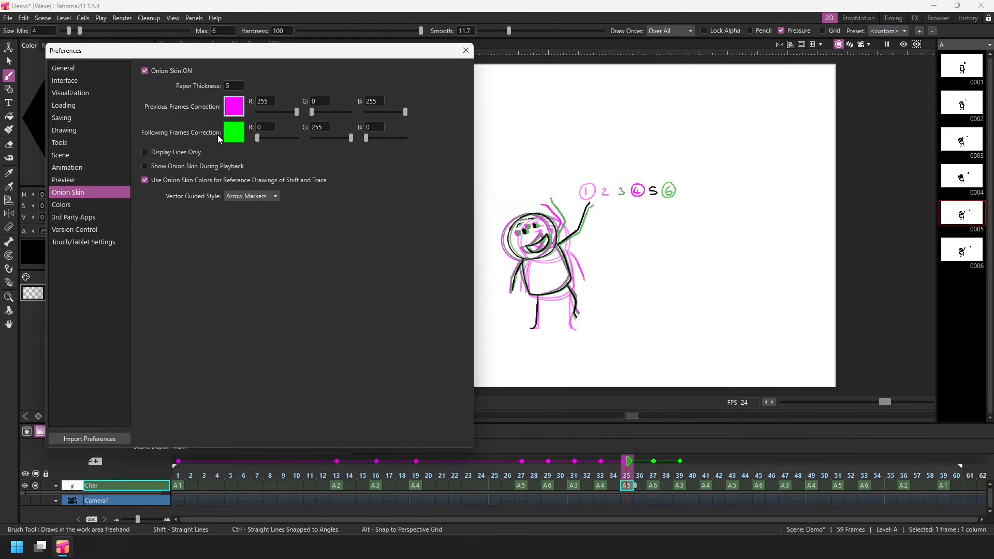
left_click(236, 137)
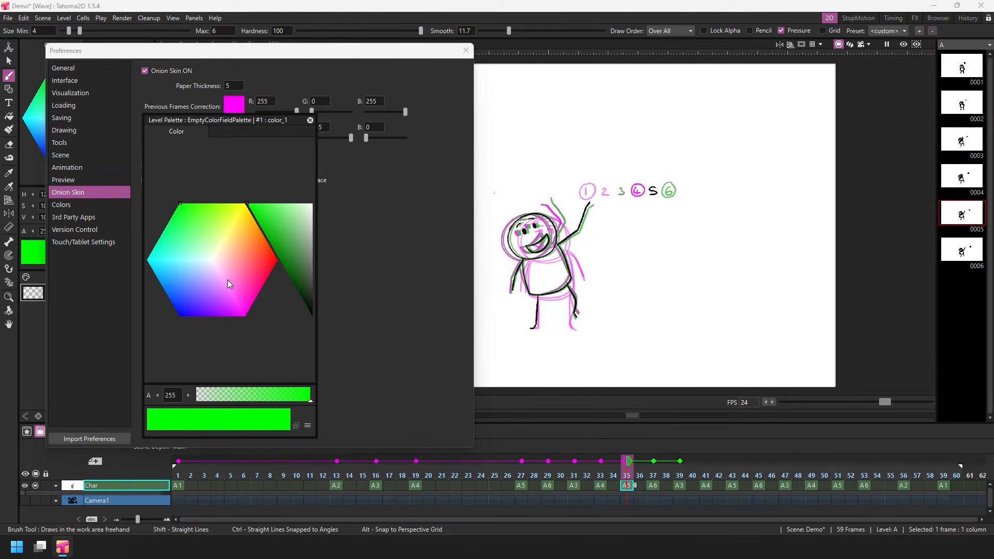
left_click_drag(281, 229, 289, 267)
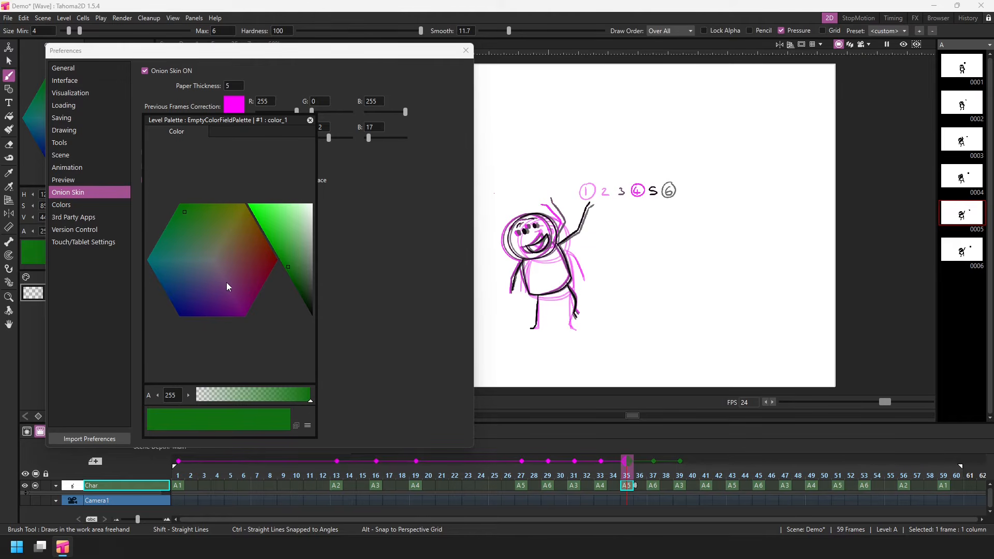
mouse_move(228, 286)
left_mouse_down()
mouse_move(198, 291)
mouse_move(181, 316)
left_mouse_up()
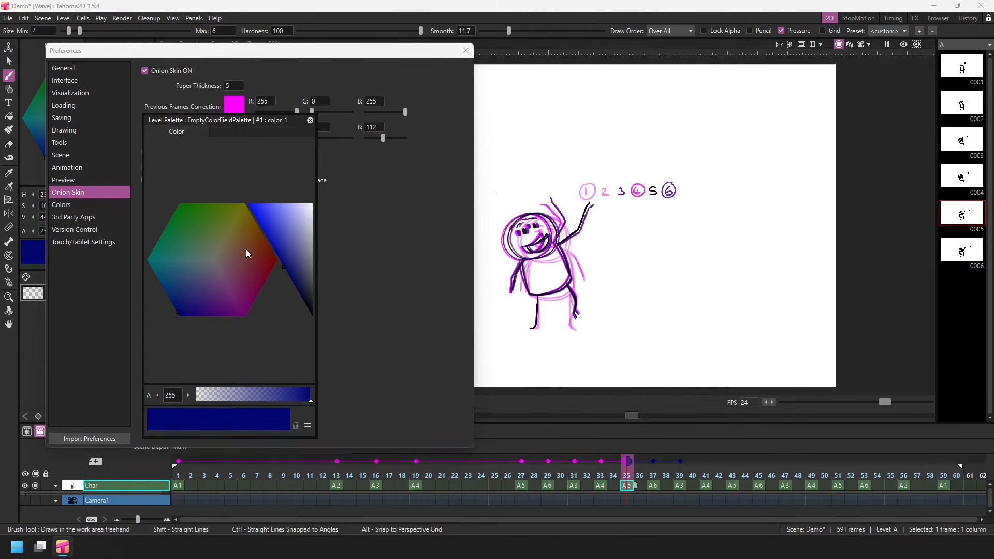
left_click(310, 120)
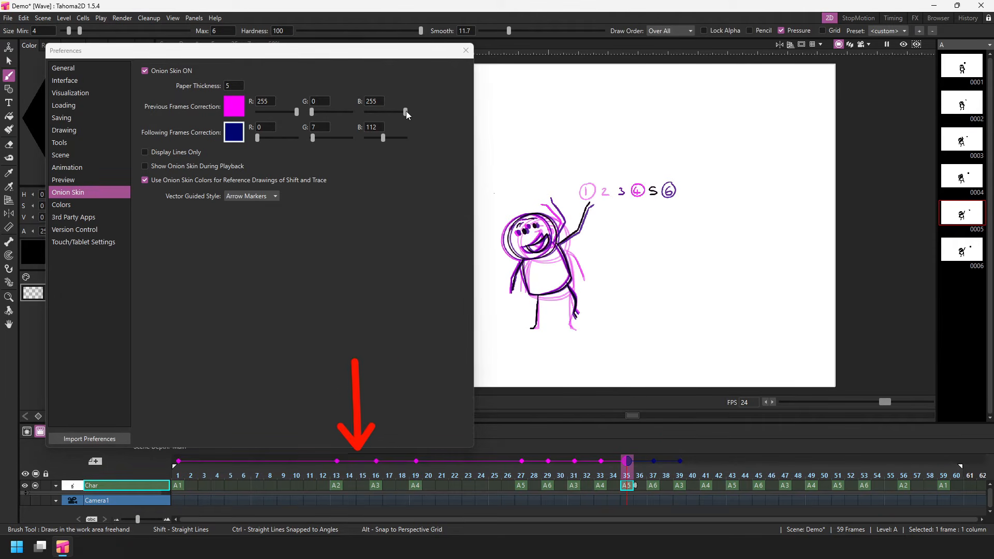
mouse_move(405, 112)
left_mouse_down()
mouse_move(366, 114)
mouse_move(415, 111)
left_mouse_up()
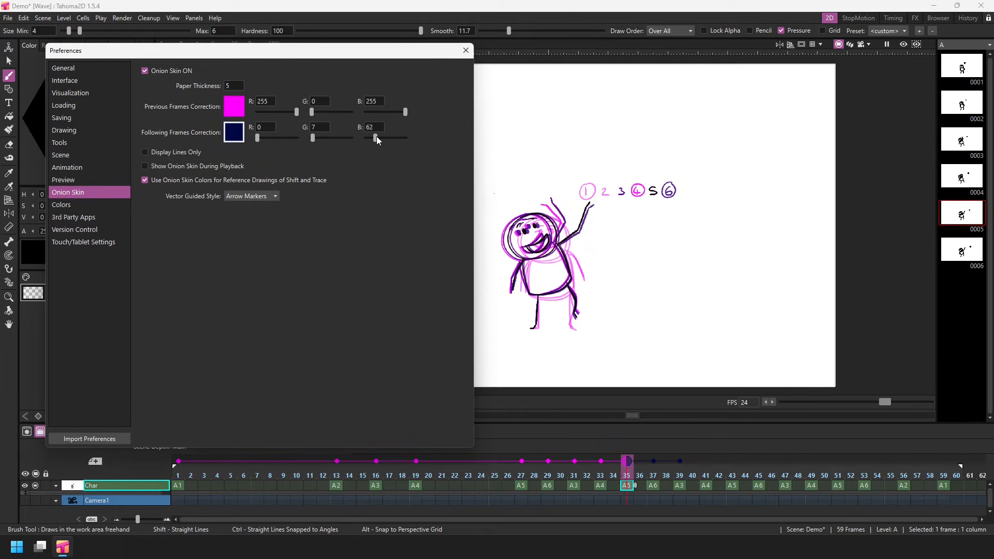
left_click_drag(366, 138, 397, 139)
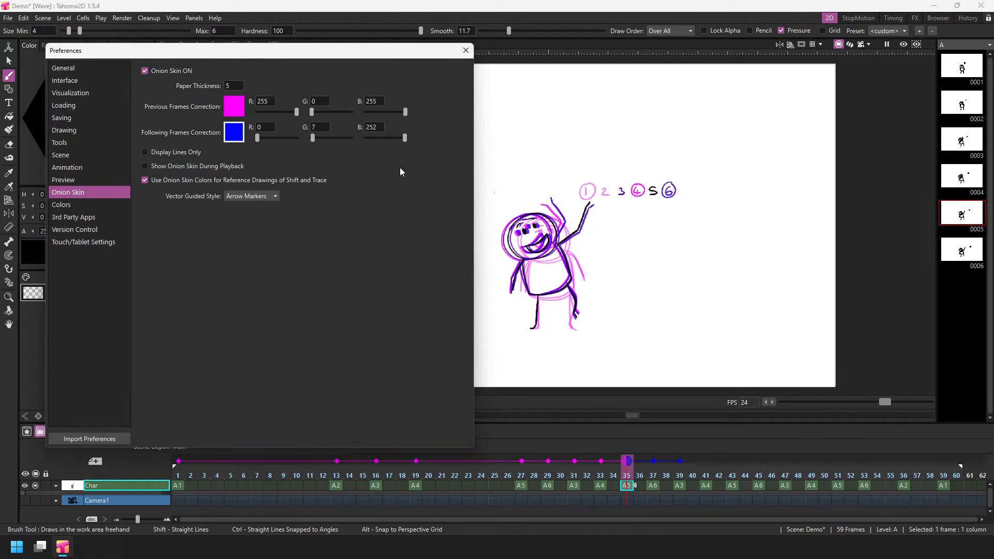
- Move the current frame to 37, add relative onion skins across frames 26 to 46, and clear that range again
left_click_drag(627, 478, 654, 474)
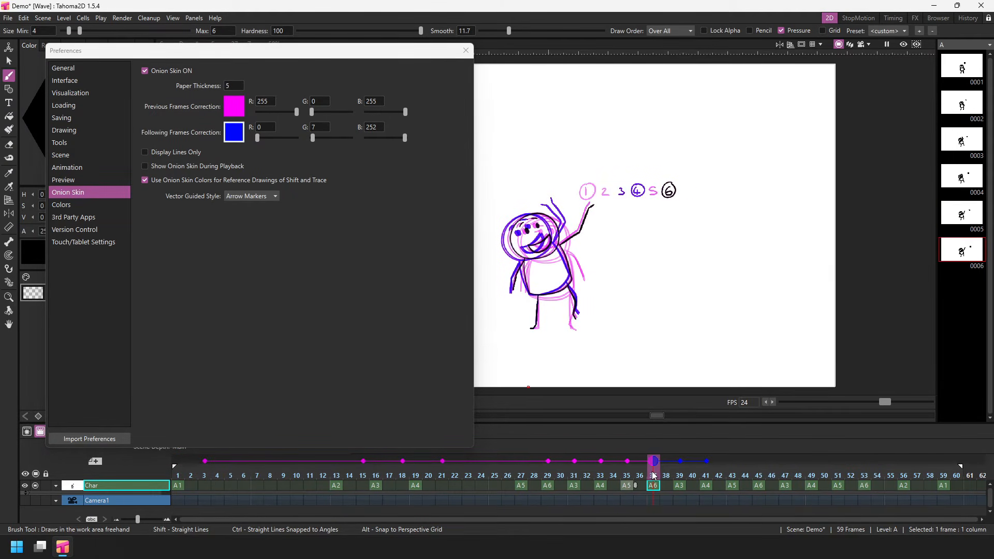
left_click(767, 466)
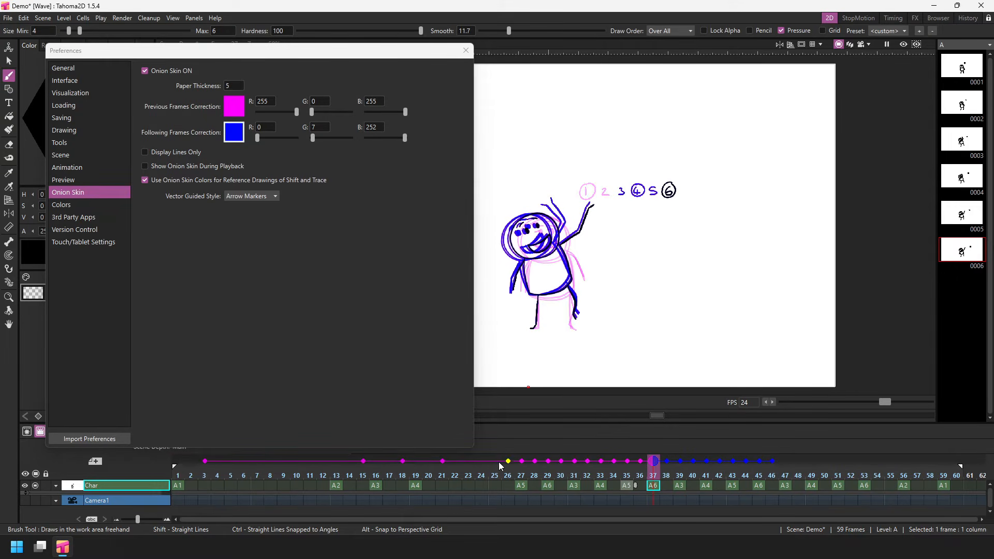
left_click(582, 462)
left_click_drag(584, 462, 792, 461)
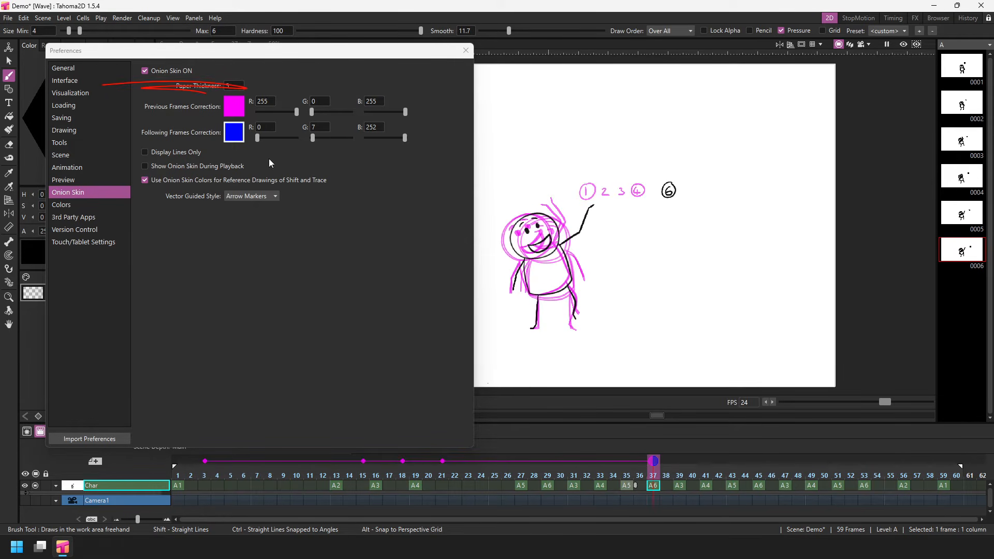
- Turn the onion skin off in the preferences, move the current frame to 35, and turn it back on
left_click(145, 71)
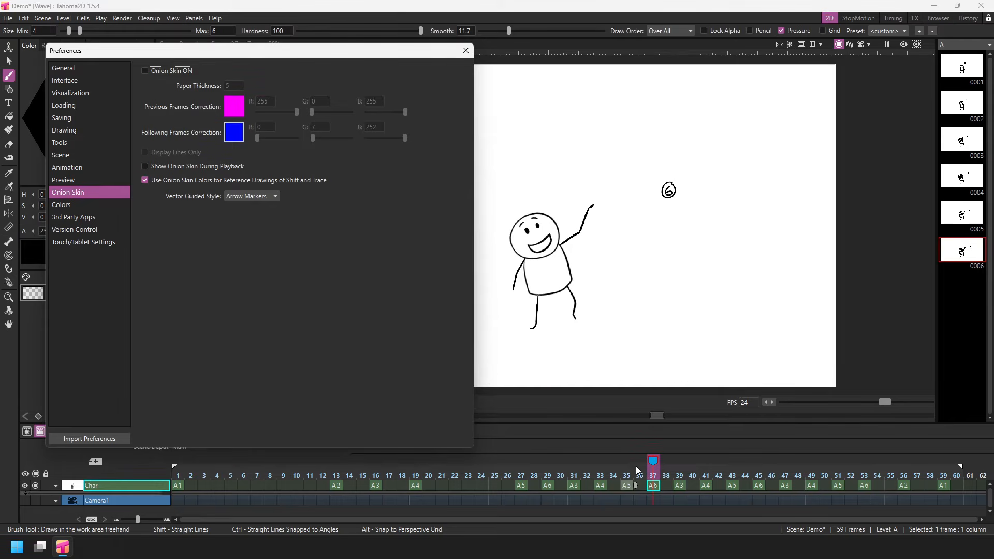
mouse_move(621, 465)
left_mouse_down()
mouse_move(535, 470)
mouse_move(745, 473)
mouse_move(629, 477)
left_mouse_up()
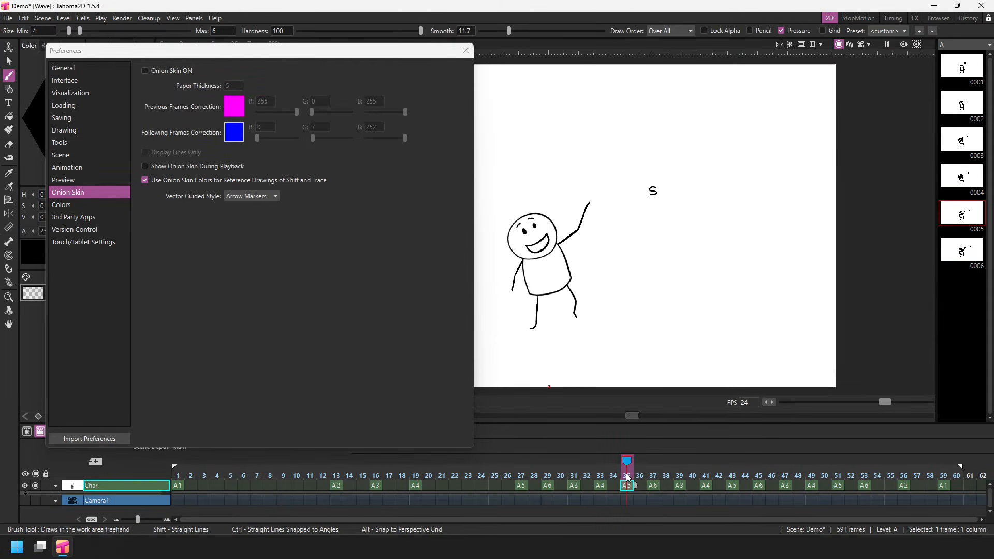
left_click(145, 71)
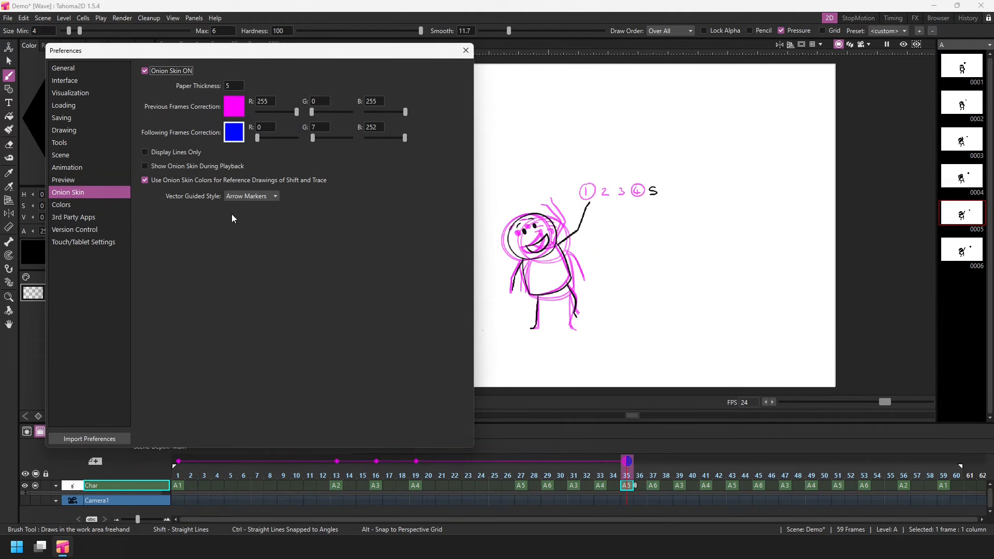
- Set the onion skin Paper Thickness to 50
left_click(245, 85)
type("50")
key("Return")
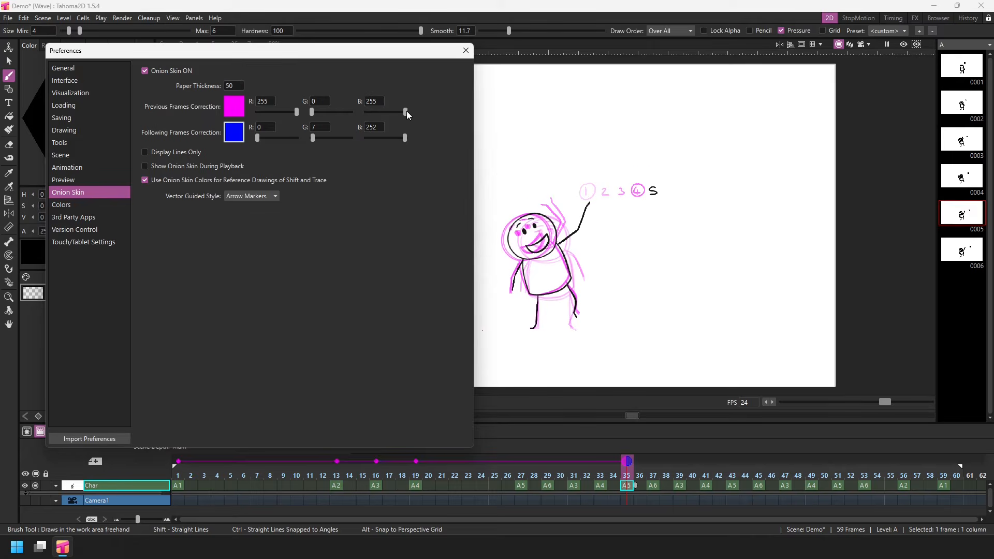
- Set previous frames to red with B 0 and following frames to green (31, 191, 49), and close the preferences
left_click_drag(405, 112, 364, 112)
left_click(233, 132)
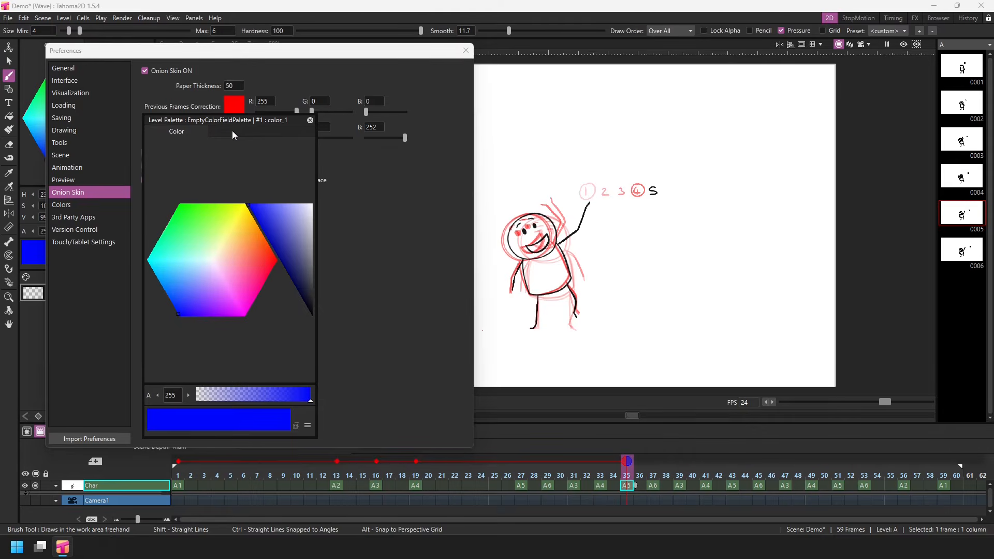
left_click(202, 229)
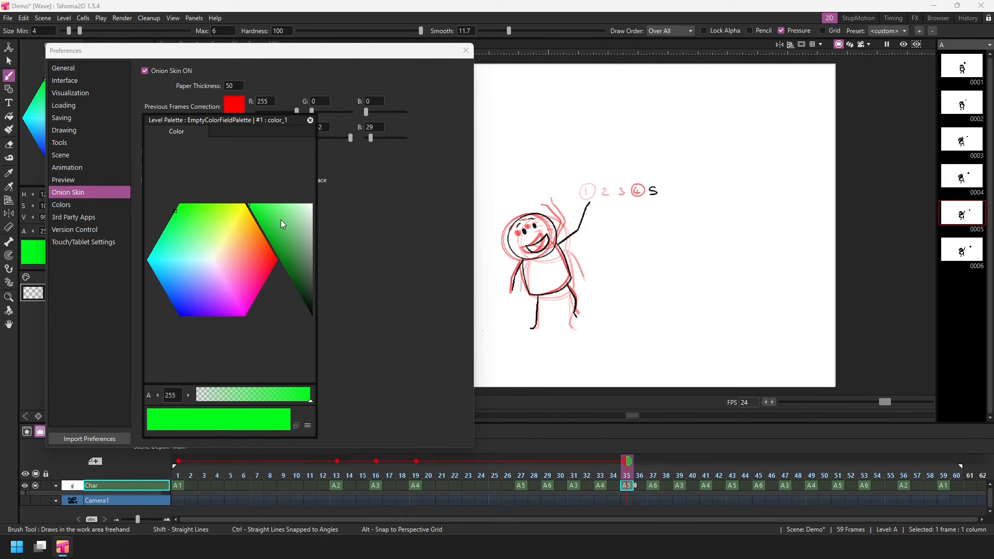
left_click_drag(280, 220, 272, 232)
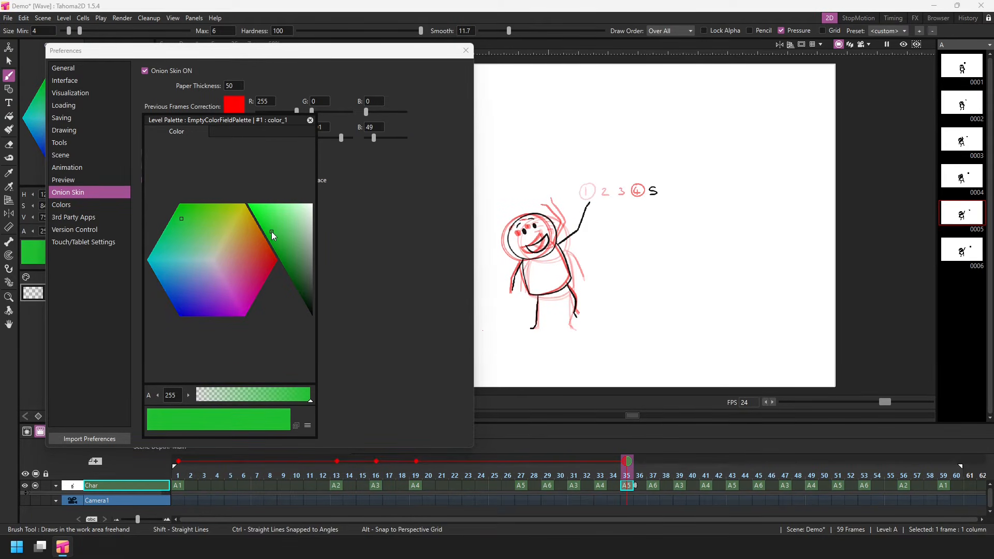
left_click(309, 121)
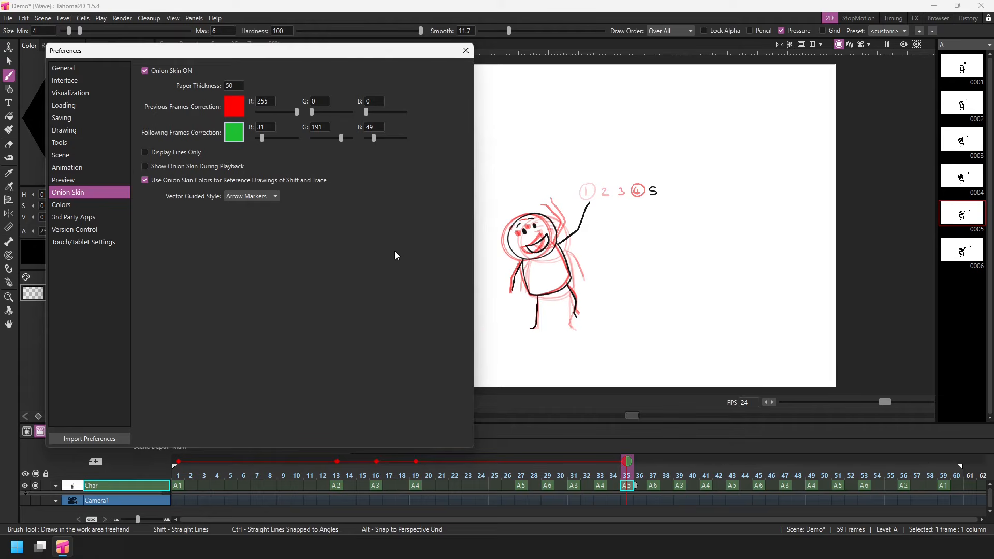
key("Escape")
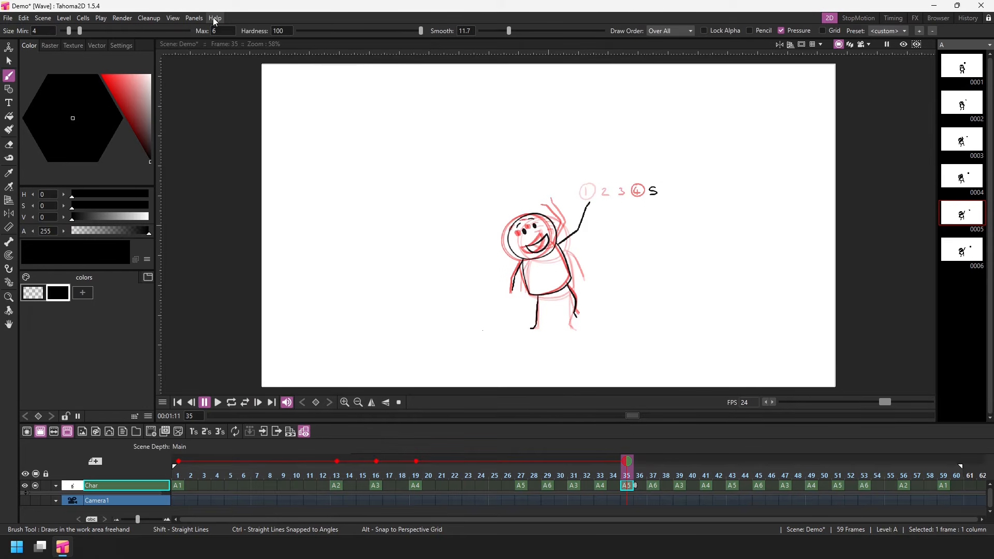
left_click(215, 18)
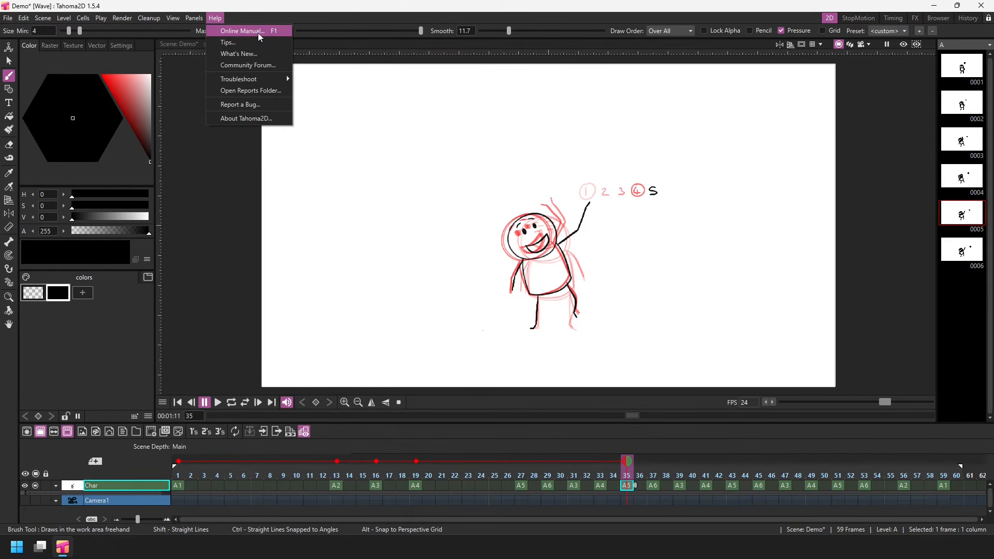
left_click(262, 11)
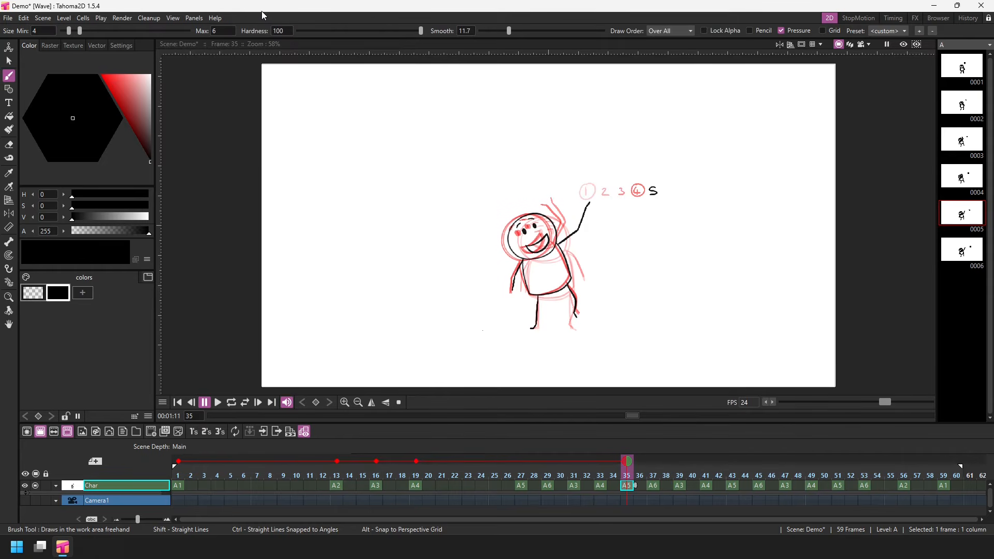
- Clear the remaining relative onion skins and add new ones two frames before and two frames after frame 31
left_click_drag(179, 465, 387, 465)
left_click(415, 462)
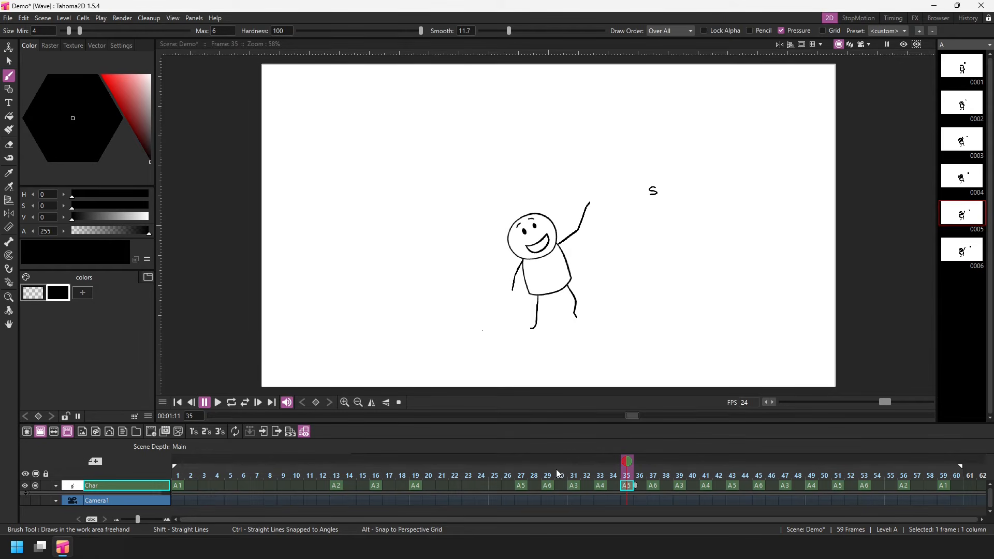
left_click(576, 472)
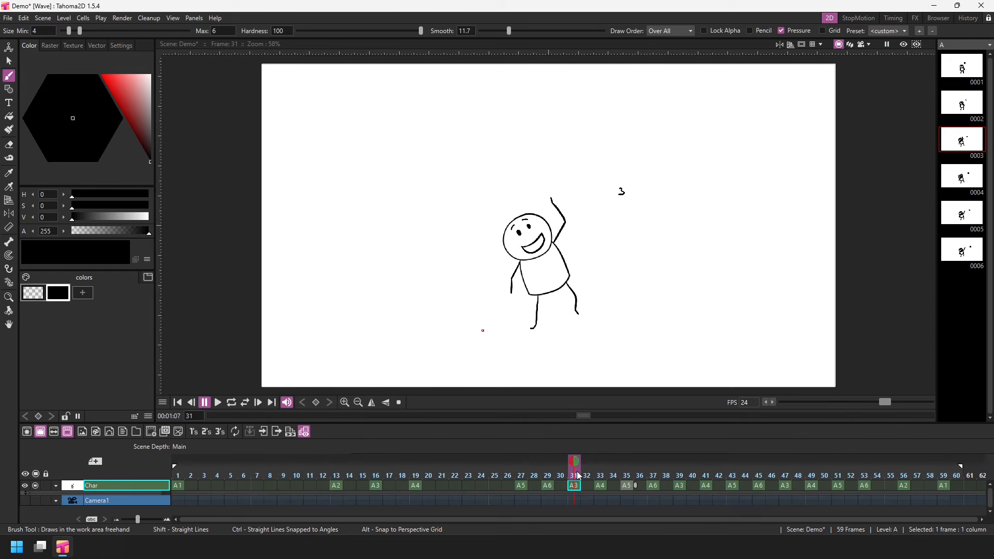
left_click(548, 462)
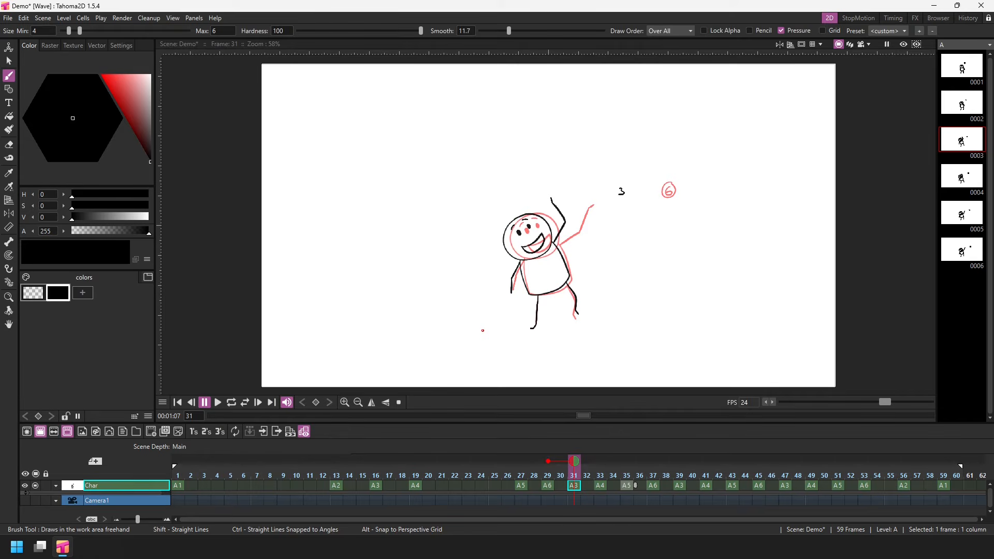
left_click(600, 462)
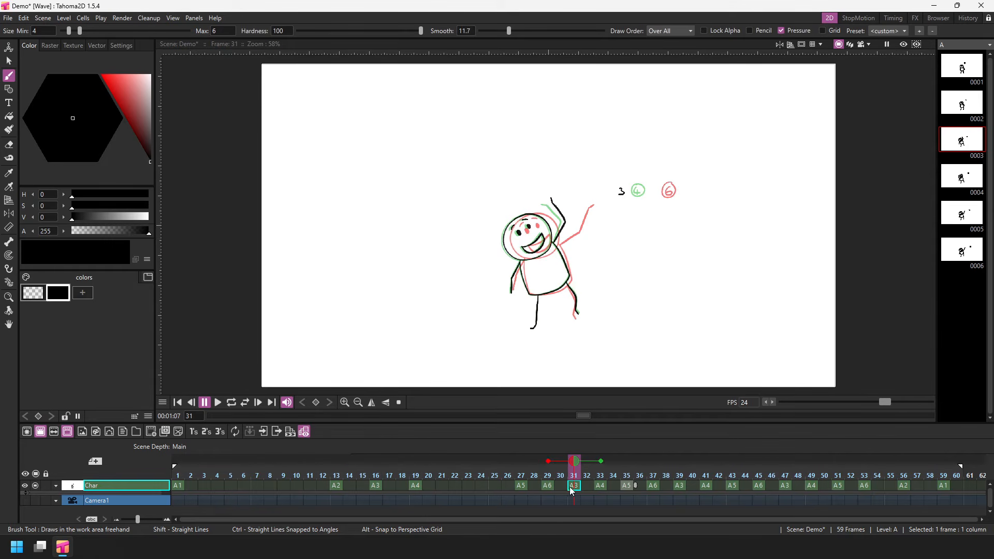
- Check the relative onion skins at frames 33 and 26, and move the current frame to 24
left_click_drag(574, 476, 595, 478)
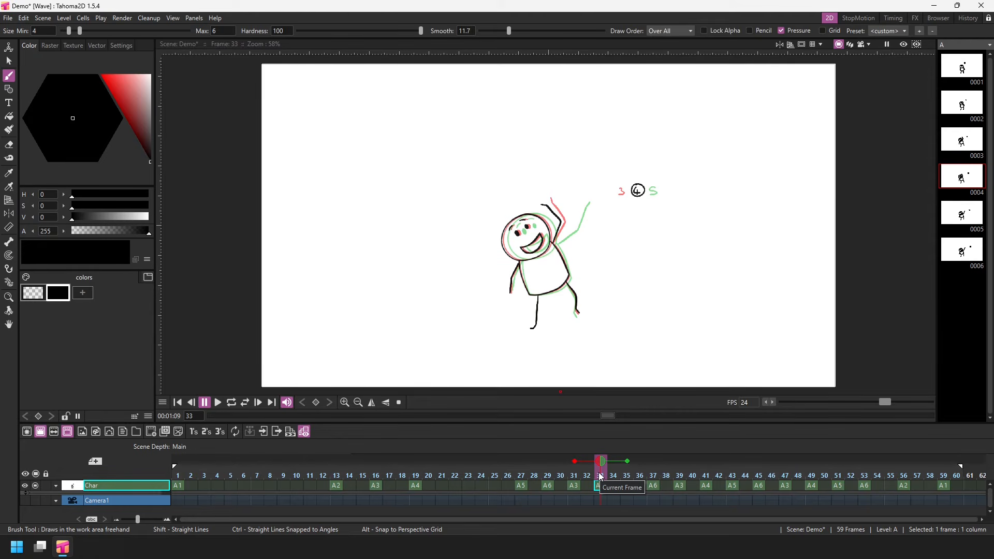
left_click_drag(600, 477, 508, 479)
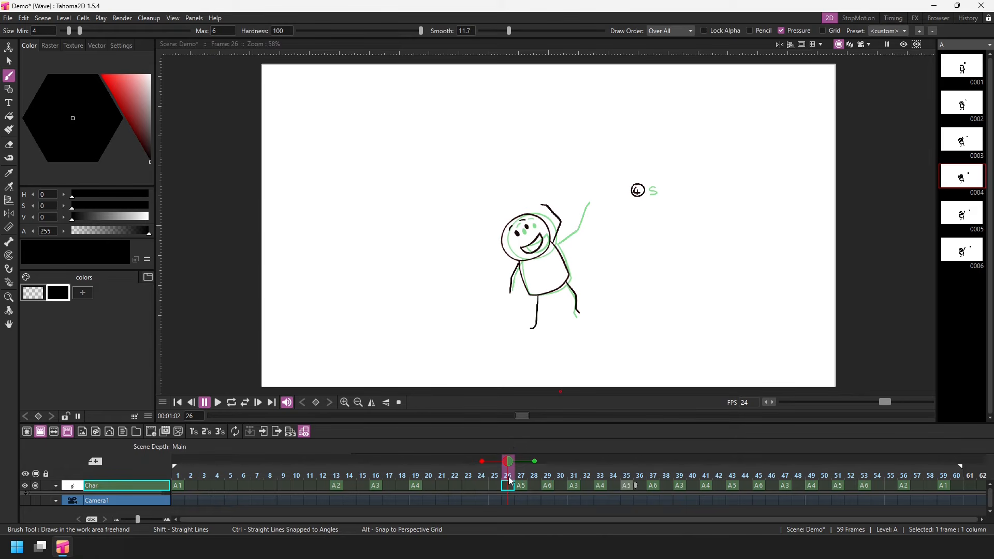
left_click(493, 483)
left_click(481, 484)
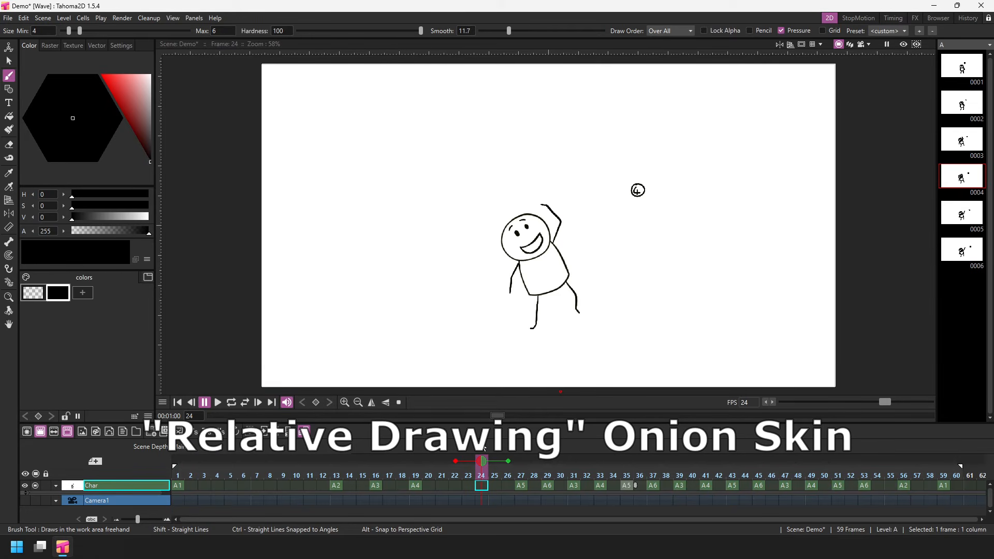
- Switch to the Relative Drawing onion skin mode and add an onion skin for the previous drawing at frame 24
right_click(484, 480)
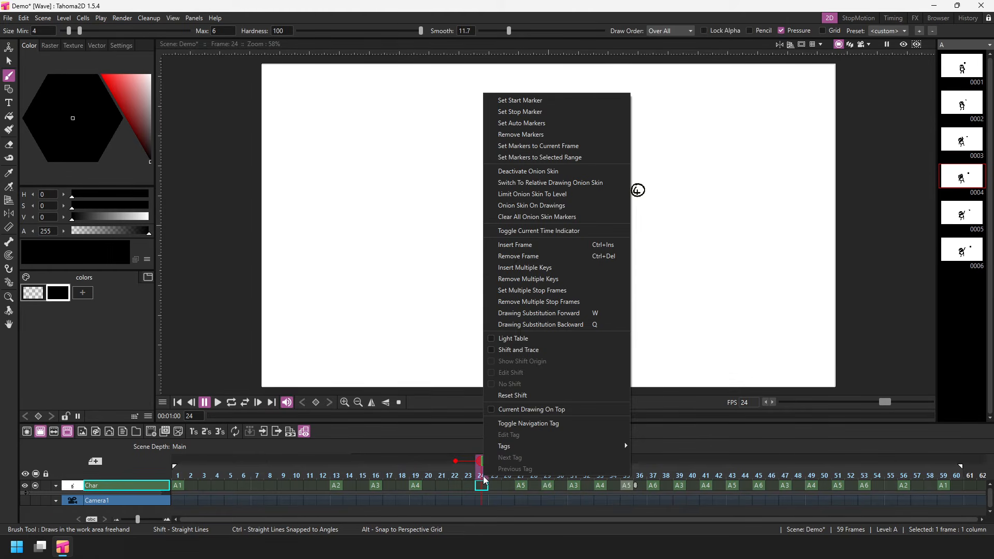
left_click(612, 183)
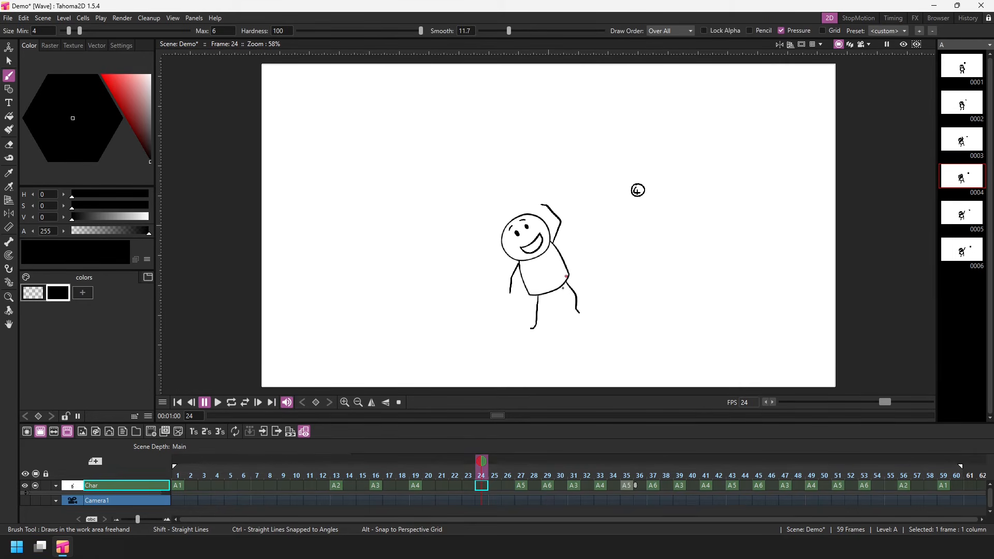
left_click(469, 463)
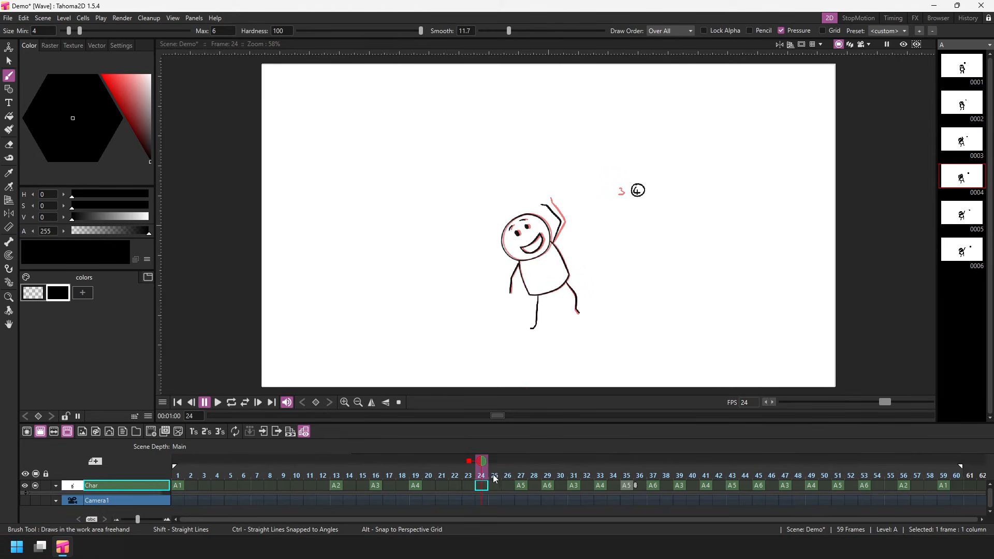
- Move the current frame to 16, add an onion skin for the following drawing, and advance to frame 18
left_click_drag(494, 475, 380, 478)
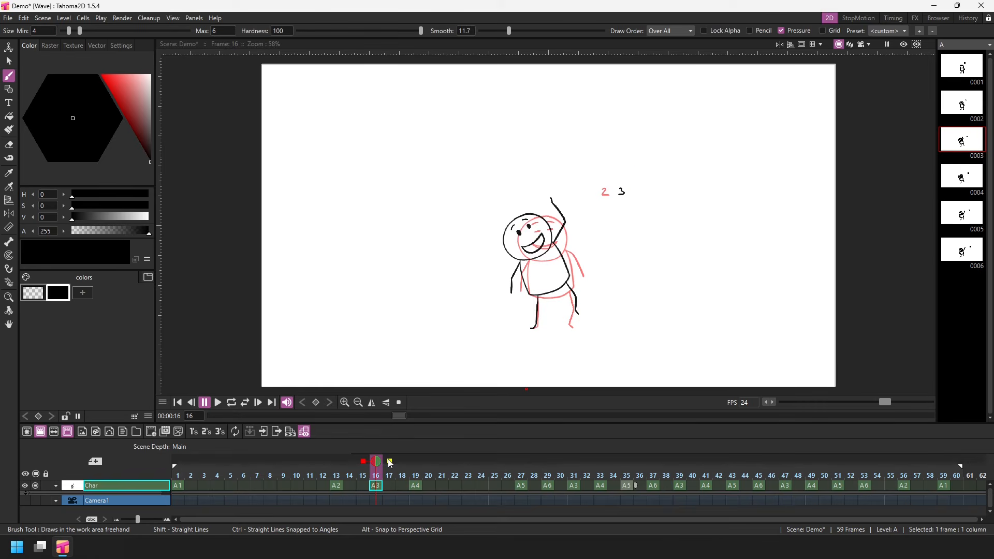
left_click(389, 461)
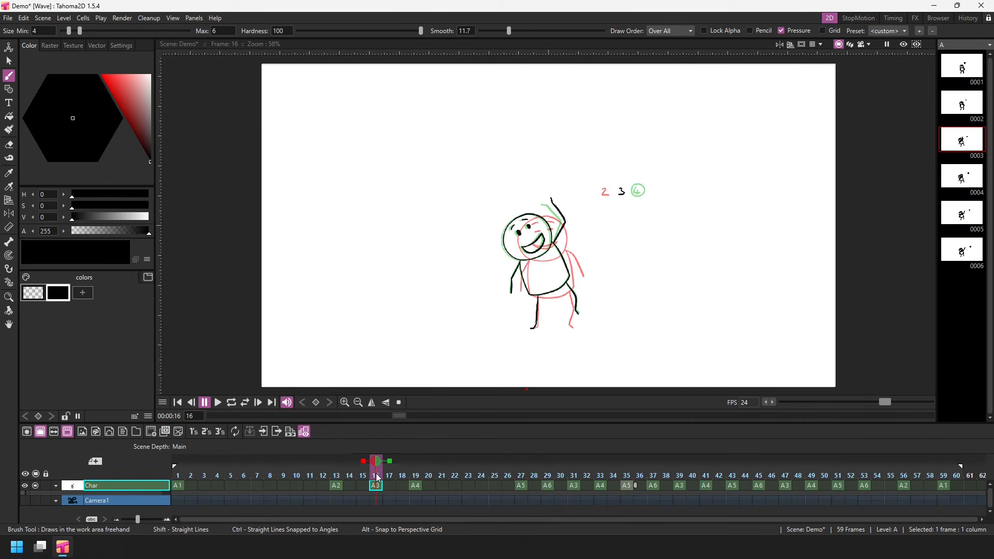
left_click_drag(379, 476, 401, 485)
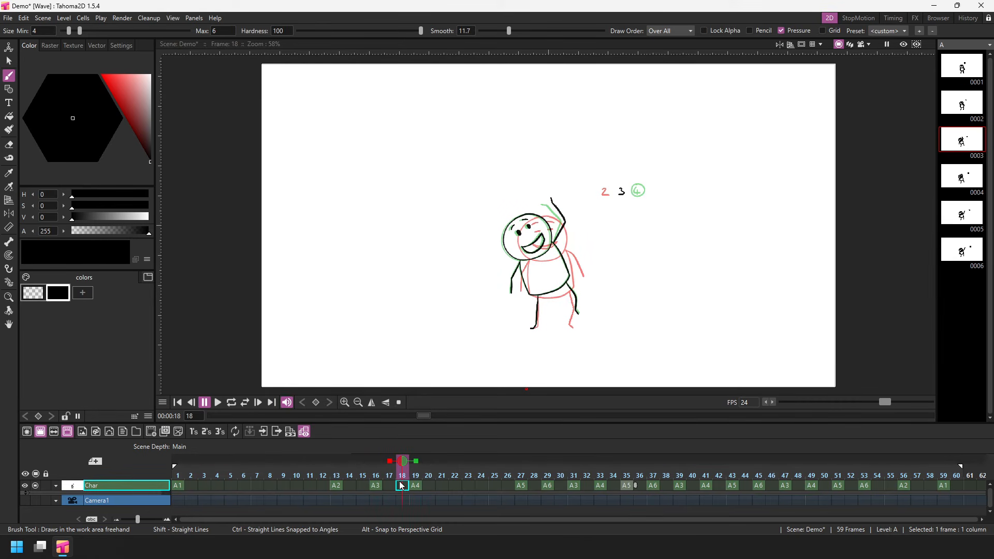
- At frame 19, remove the following-drawing onion skin and add onion skins for the second and third previous drawings
left_click_drag(401, 485, 433, 477)
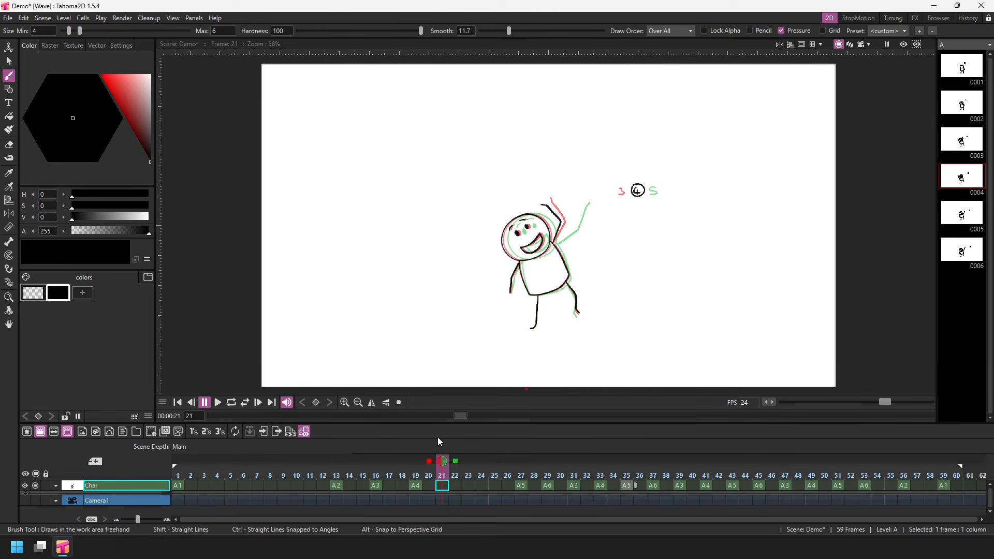
left_click(415, 469)
left_click(430, 462)
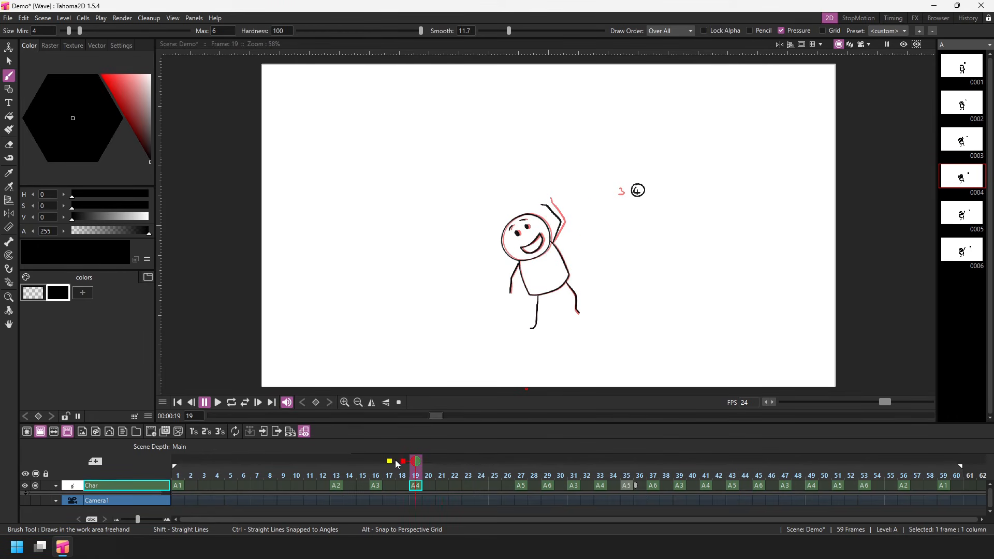
left_click(389, 462)
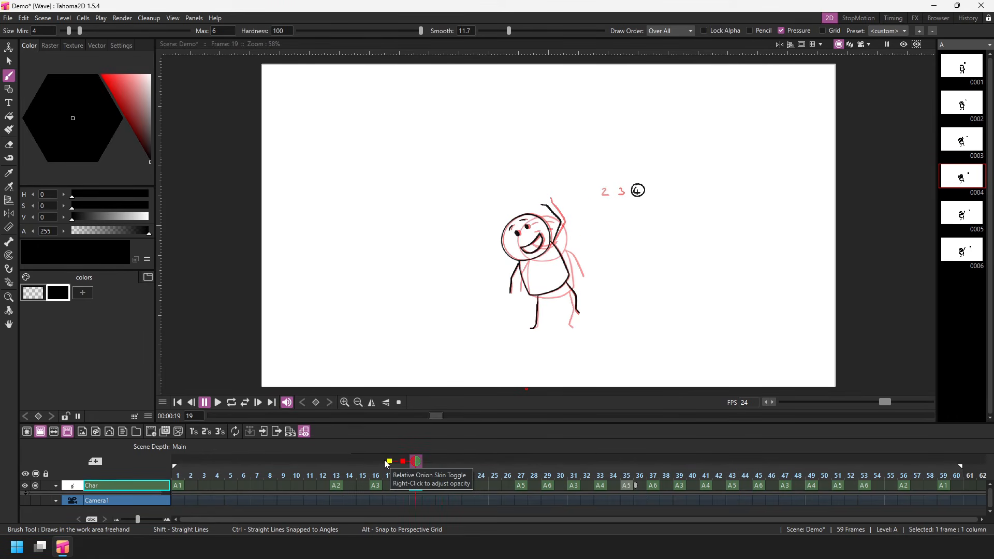
left_click(377, 461)
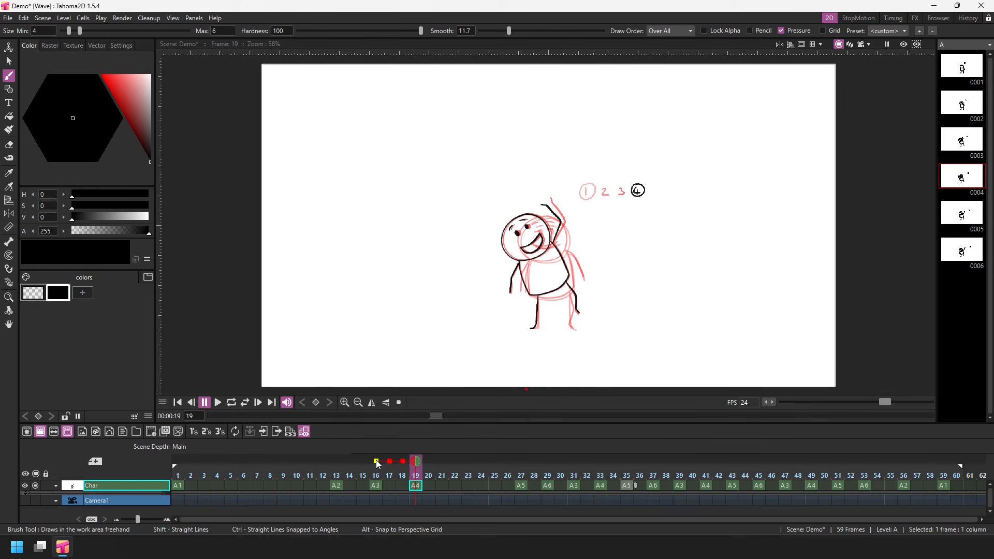
- Try 100% opacity on the onion skin of the third previous drawing, and restore its automatic opacity
left_click(377, 461)
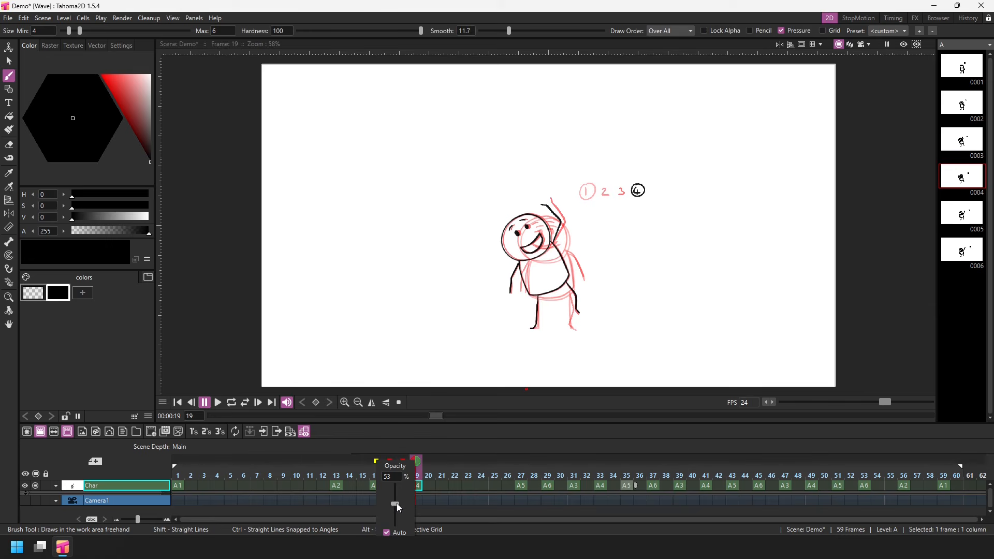
mouse_move(396, 503)
left_mouse_down()
mouse_move(392, 529)
mouse_move(396, 488)
left_mouse_up()
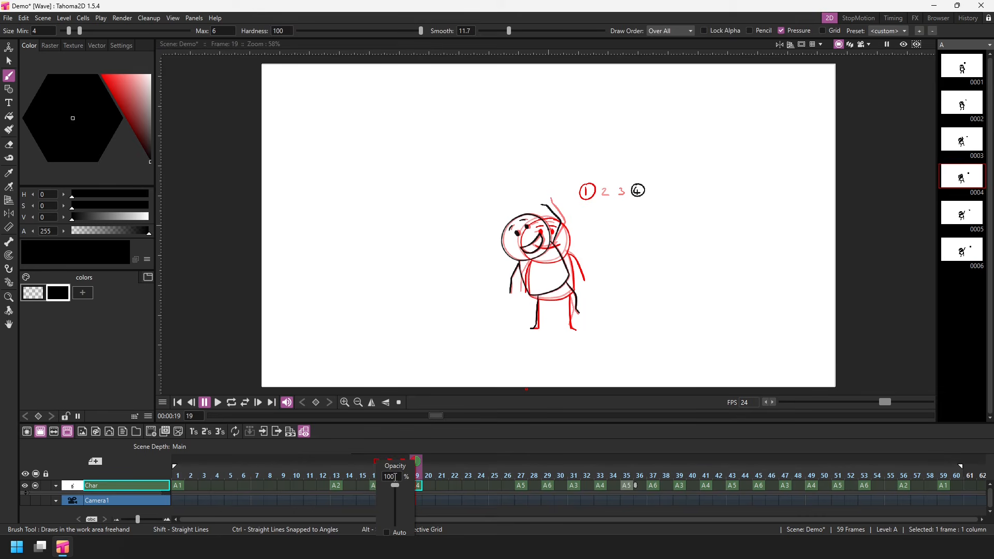
left_click(387, 532)
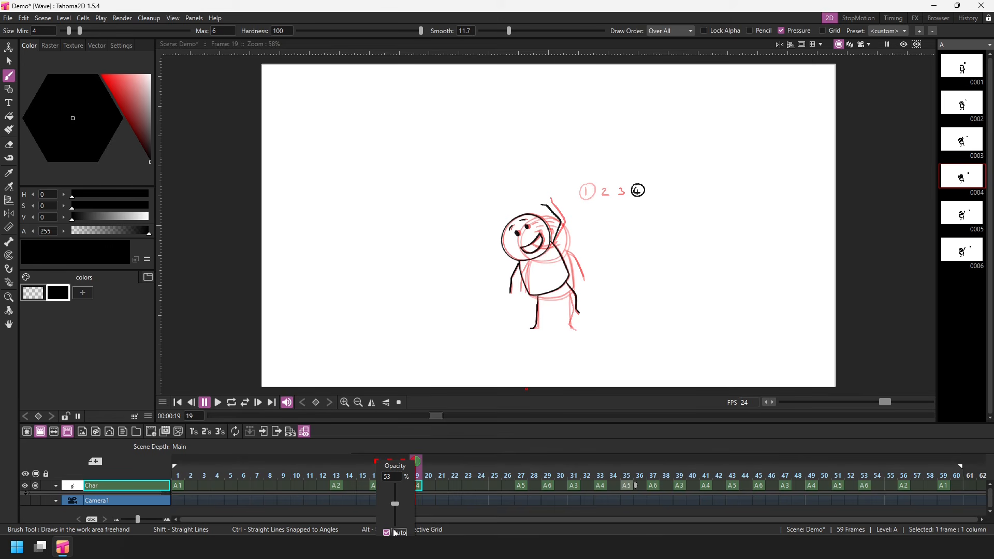
left_click(358, 442)
- Clear the three previous-drawing onion skins, reveal the BG layer in the timeline and make it visible in the camera view
left_click_drag(377, 460, 412, 466)
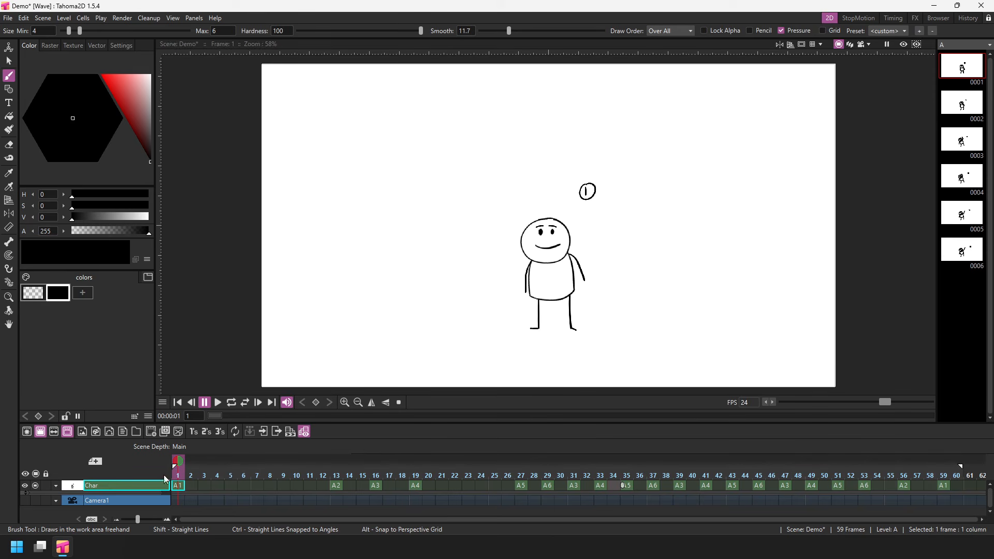
left_click(144, 493)
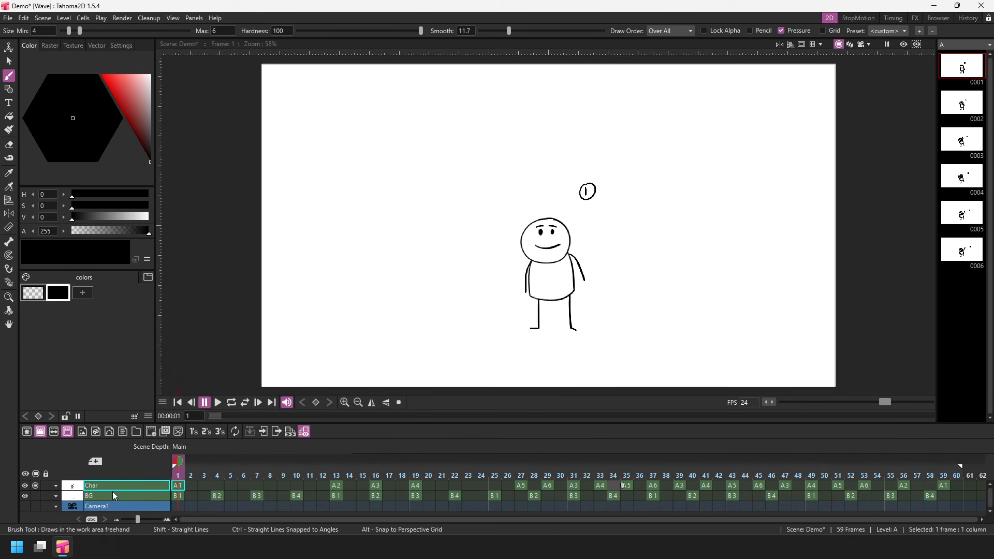
left_click(35, 496)
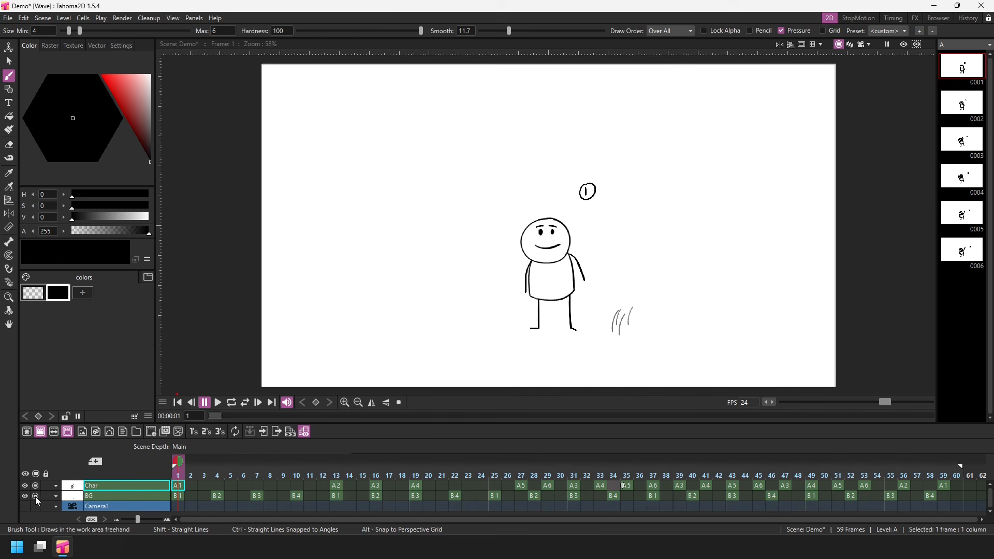
- Preview the animation in a loop, stop it, and add an onion skin for the previous drawing at frame 25
left_click(231, 404)
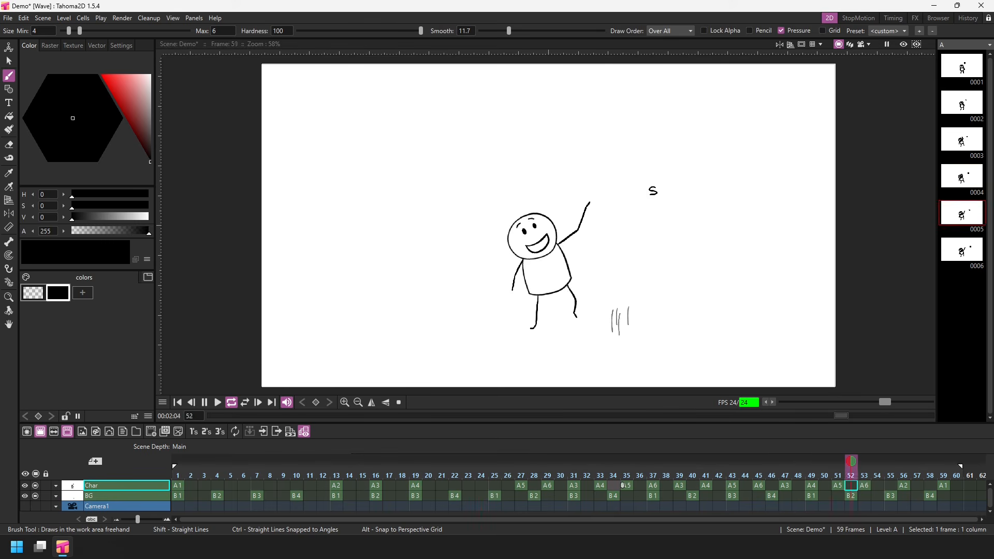
left_click(205, 402)
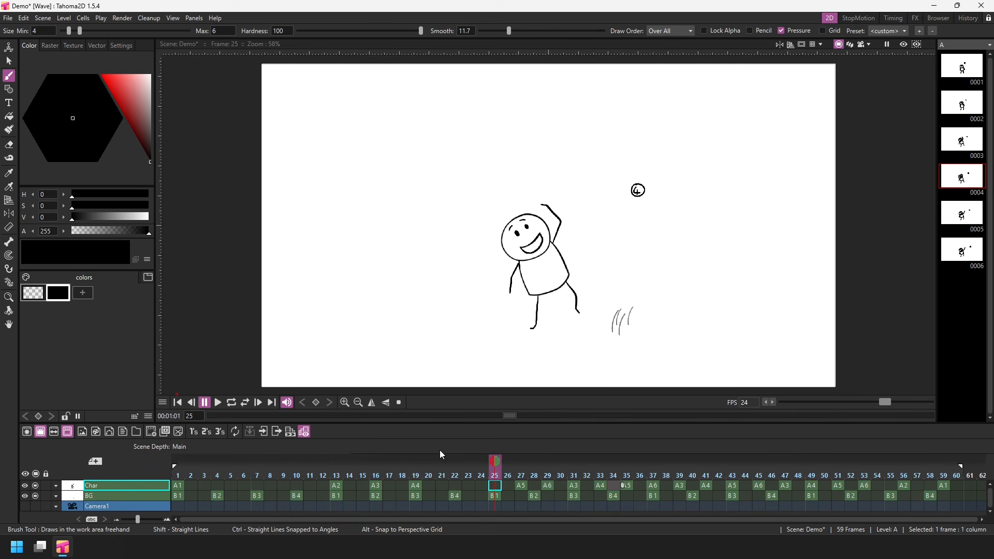
left_click(481, 462)
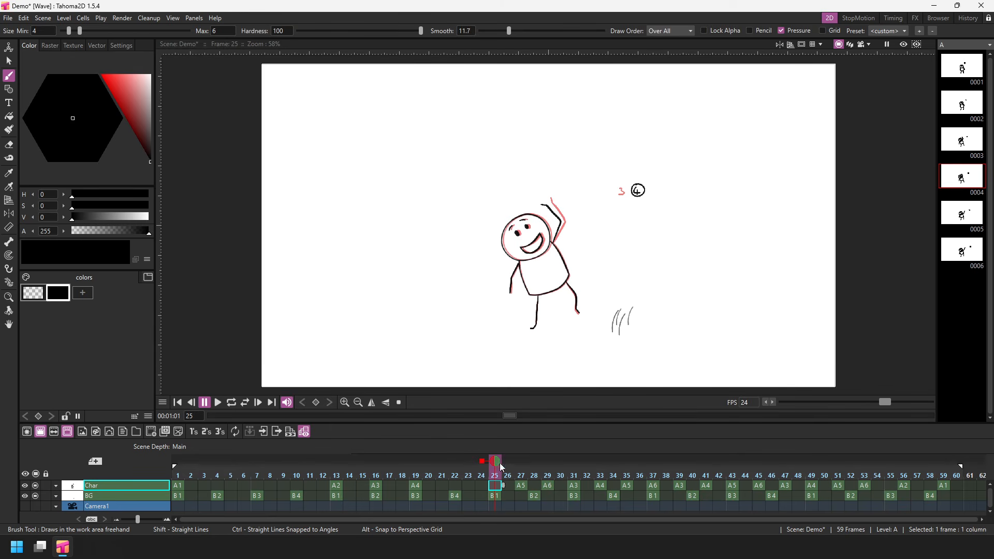
- Extend the onion skin to the whole scene and scrub around frame 25 to check both layers
scroll(596, 257, "up", 5)
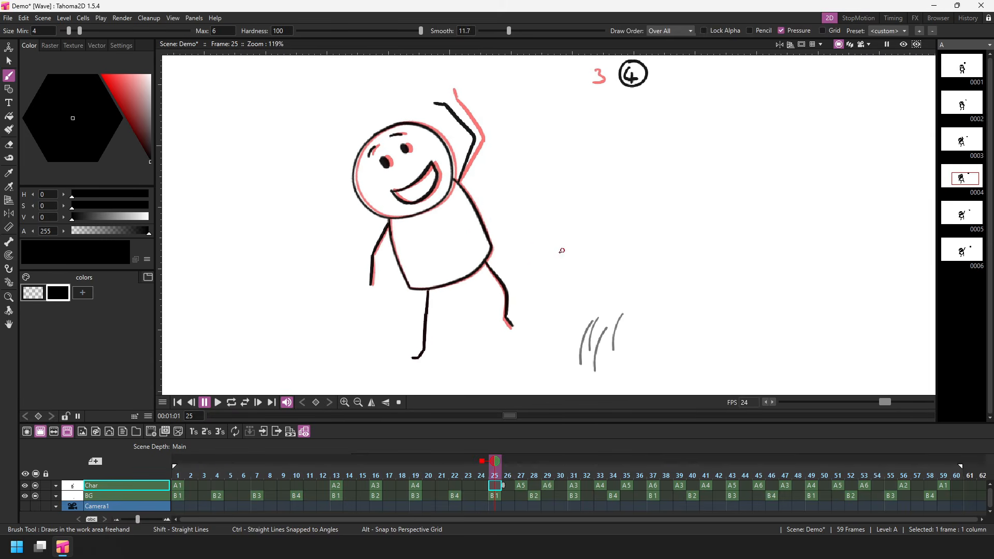
left_click_drag(562, 251, 557, 252)
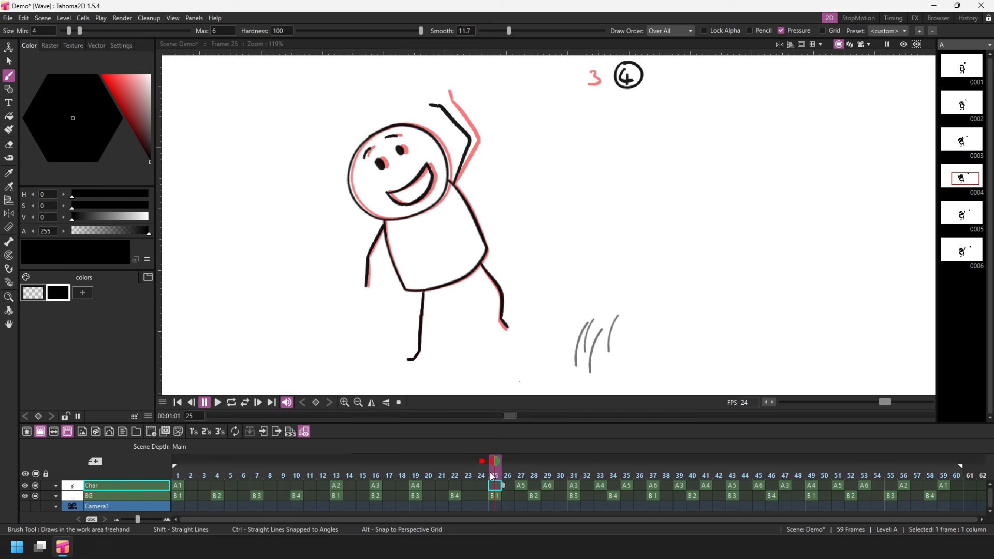
mouse_move(494, 473)
left_mouse_down()
mouse_move(298, 472)
mouse_move(494, 473)
left_mouse_up()
right_click(496, 476)
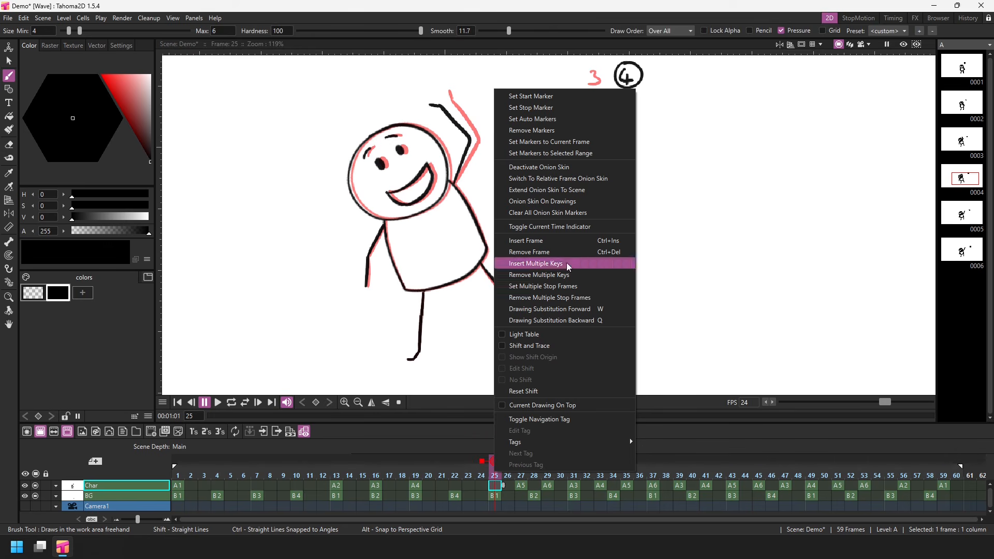
left_click(583, 189)
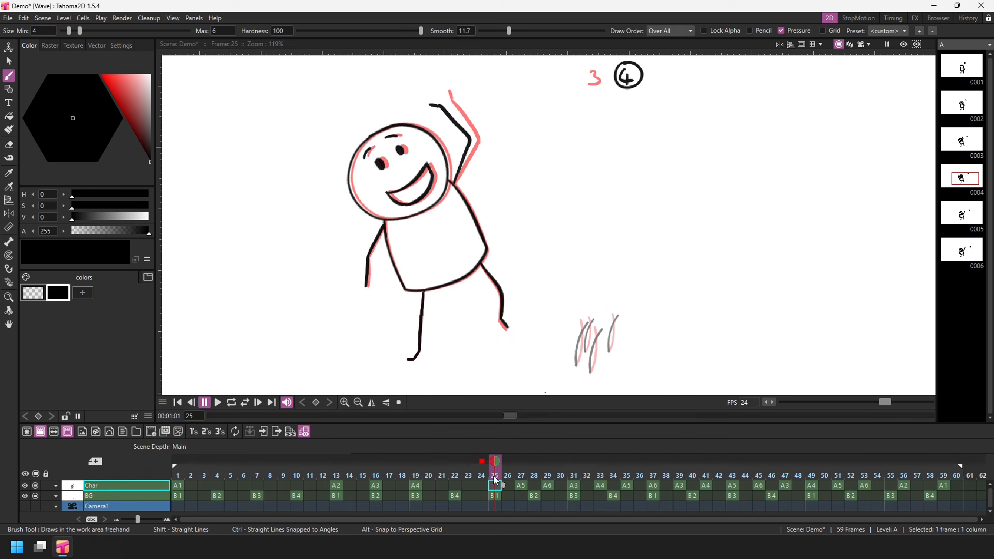
left_click(465, 476)
left_click_drag(464, 476, 494, 474)
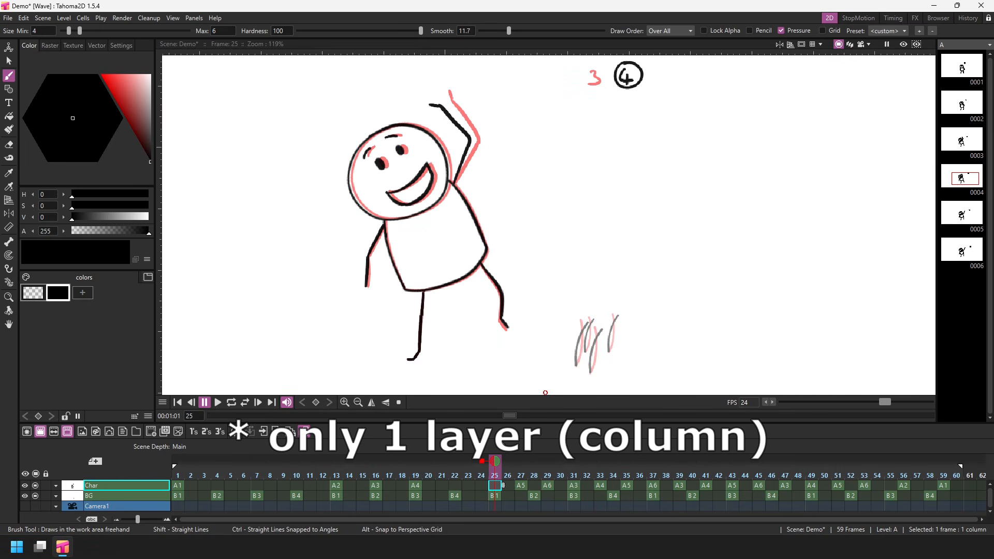
- Limit the onion skin to the current level and select the BG drawing at frame 25 to check its onion skin
right_click(501, 475)
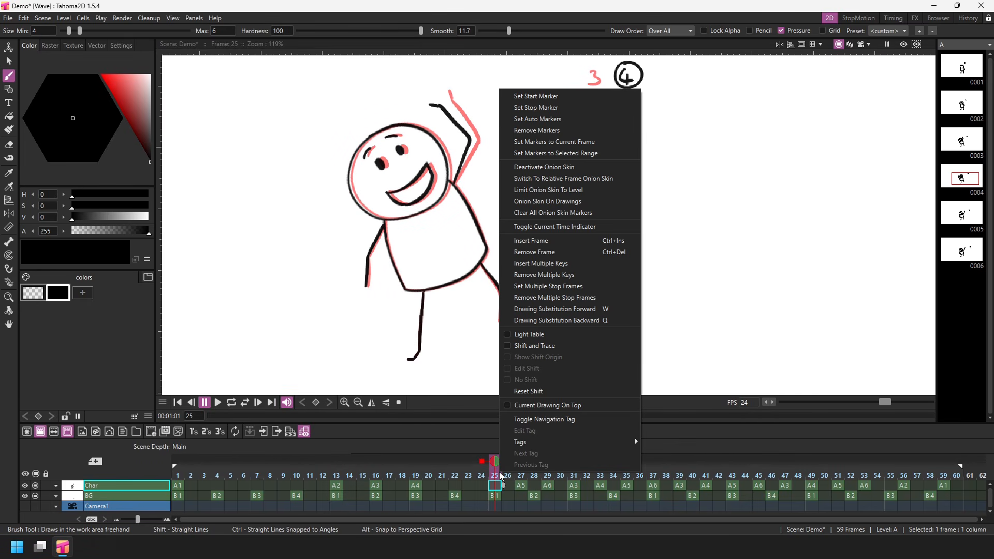
left_click(586, 188)
mouse_move(495, 472)
left_mouse_down()
mouse_move(481, 463)
mouse_move(316, 463)
mouse_move(536, 451)
mouse_move(494, 465)
left_mouse_up()
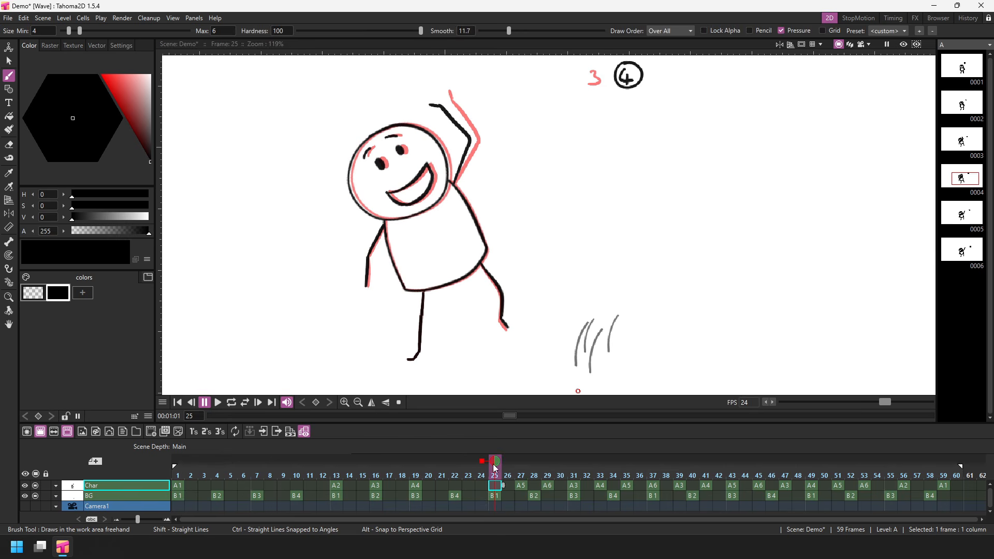
left_click(496, 494)
left_click_drag(492, 475, 521, 486)
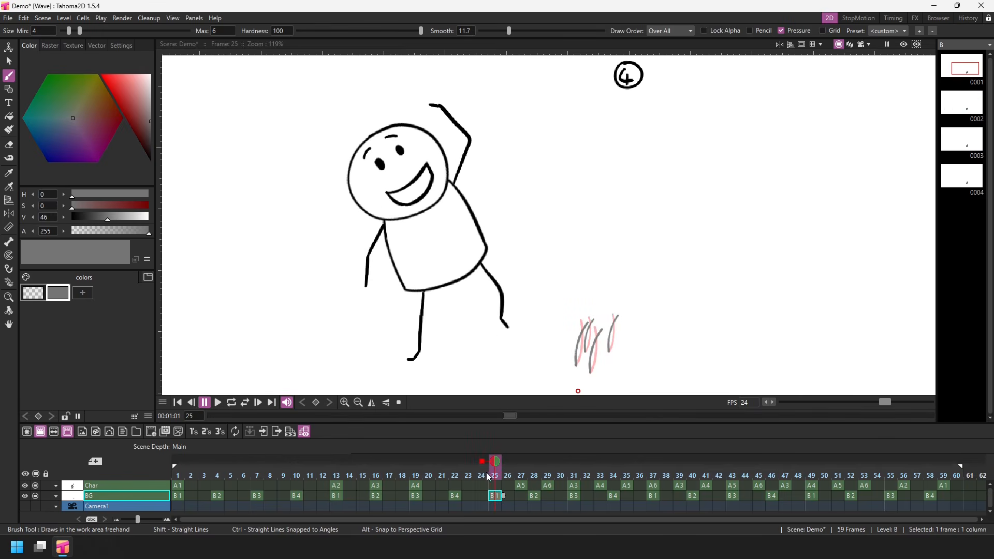